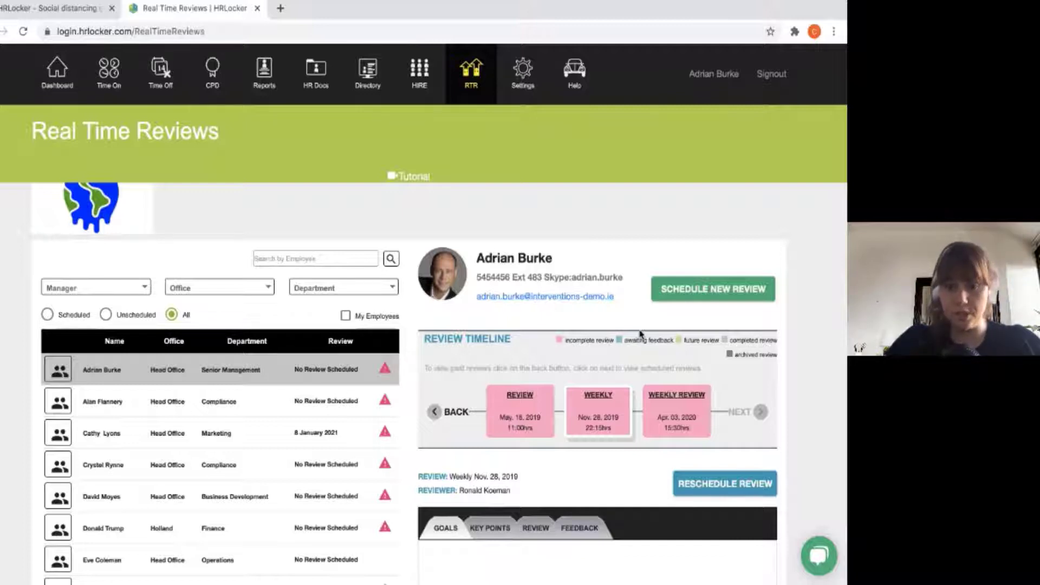
Switch to the HRLocker free downloads page and look over the template downloads and the website's About links
click(49, 6)
mouse_move(247, 76)
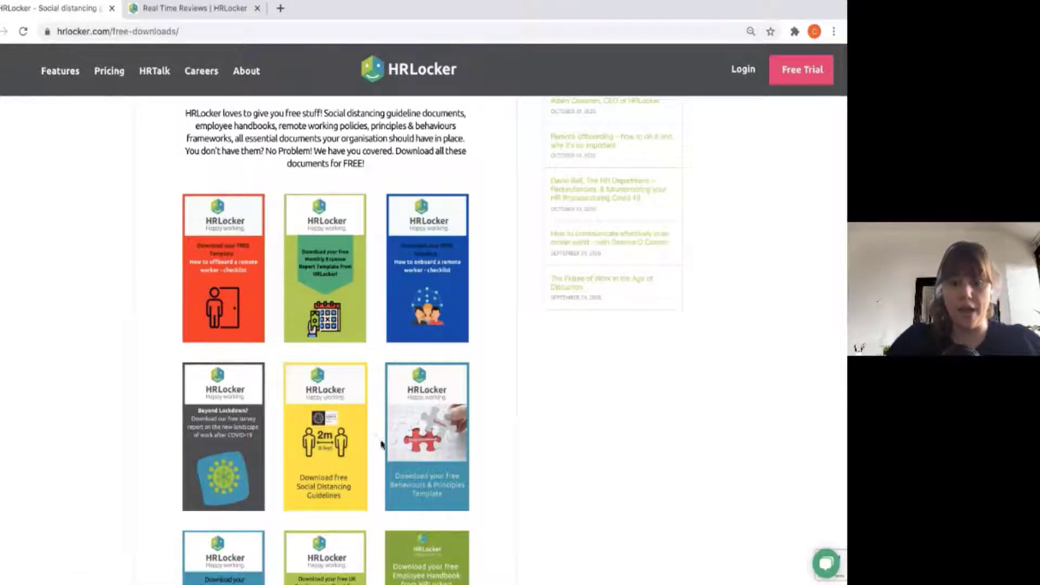
scroll(381, 445, down, 3)
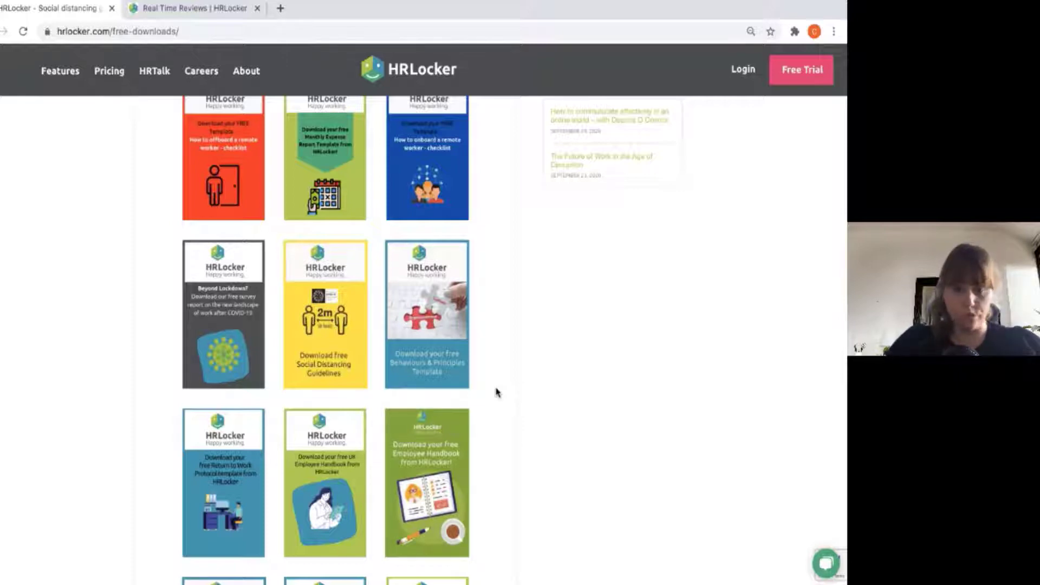
scroll(569, 297, up, 5)
mouse_move(267, 74)
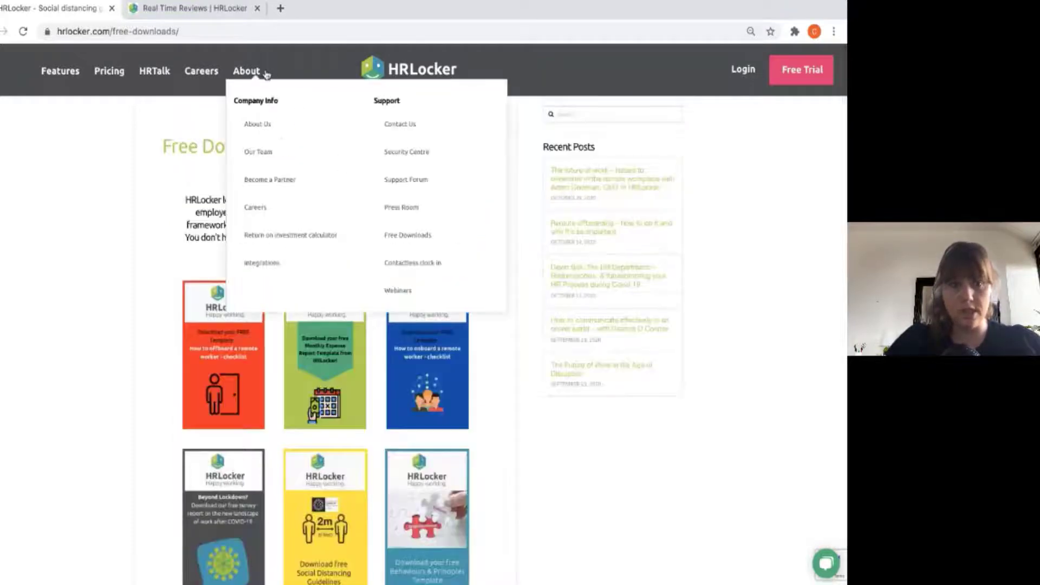
scroll(495, 418, down, 3)
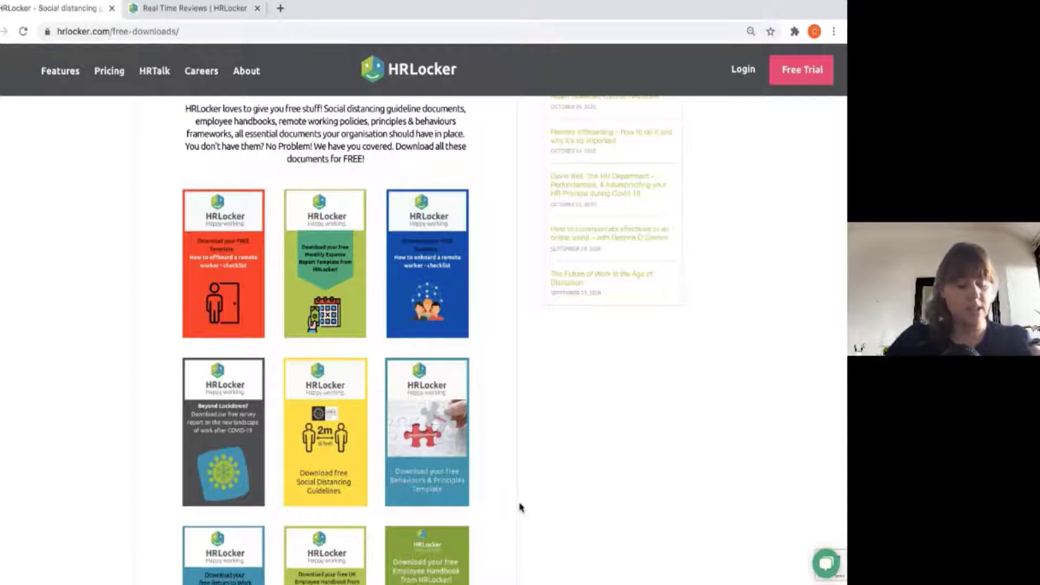
Return to Real Time Reviews and examine the employee list, the selected employee's review timeline and the goals area
click(197, 7)
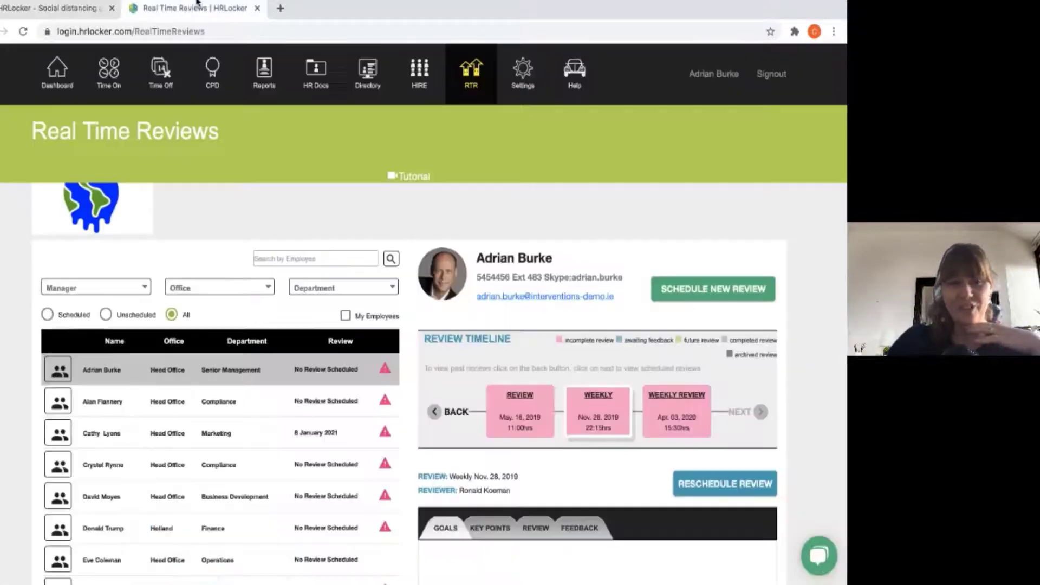
scroll(372, 409, down, 2)
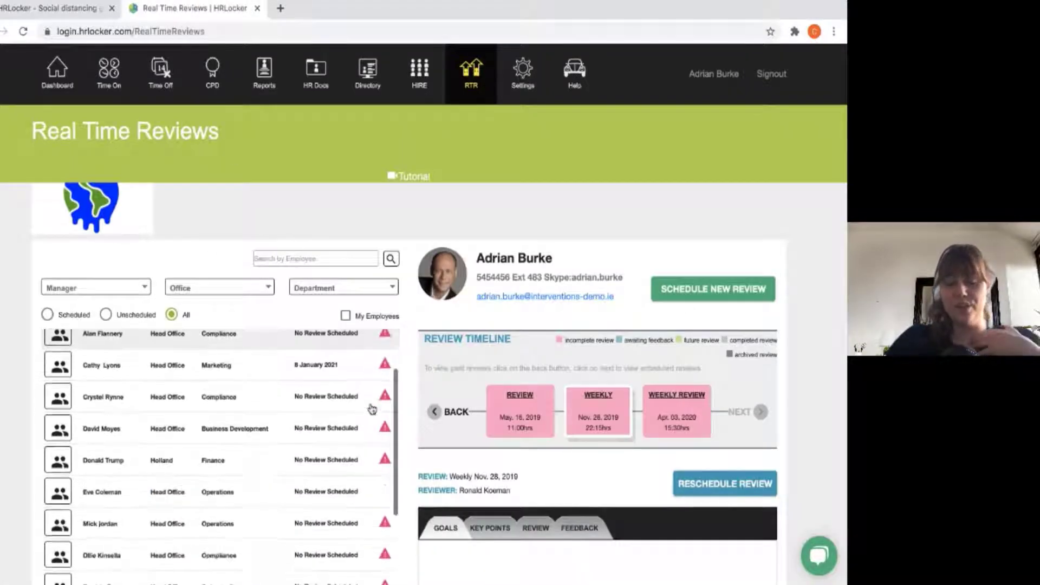
scroll(371, 409, down, 1)
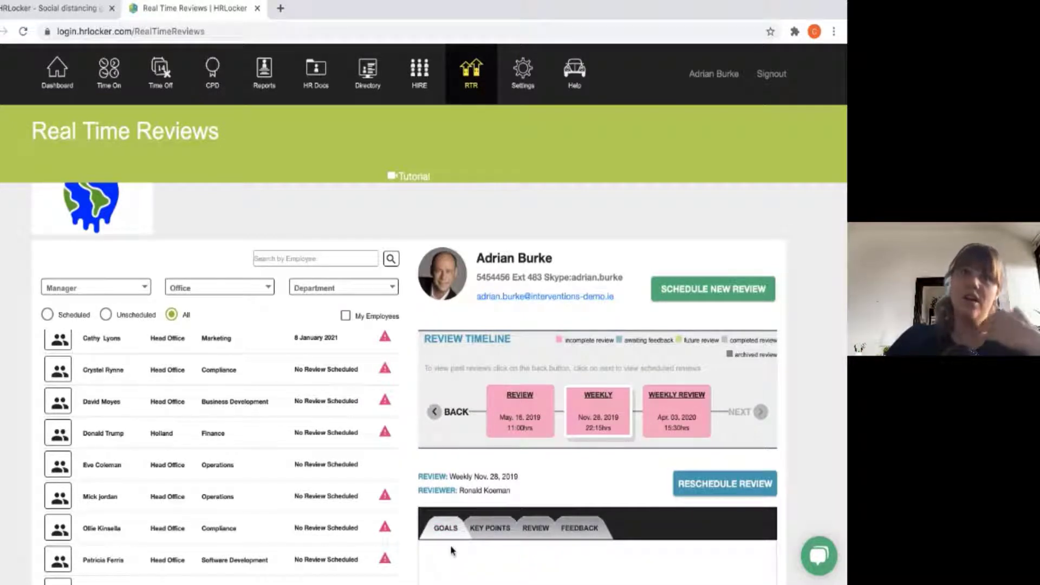
scroll(452, 551, down, 1)
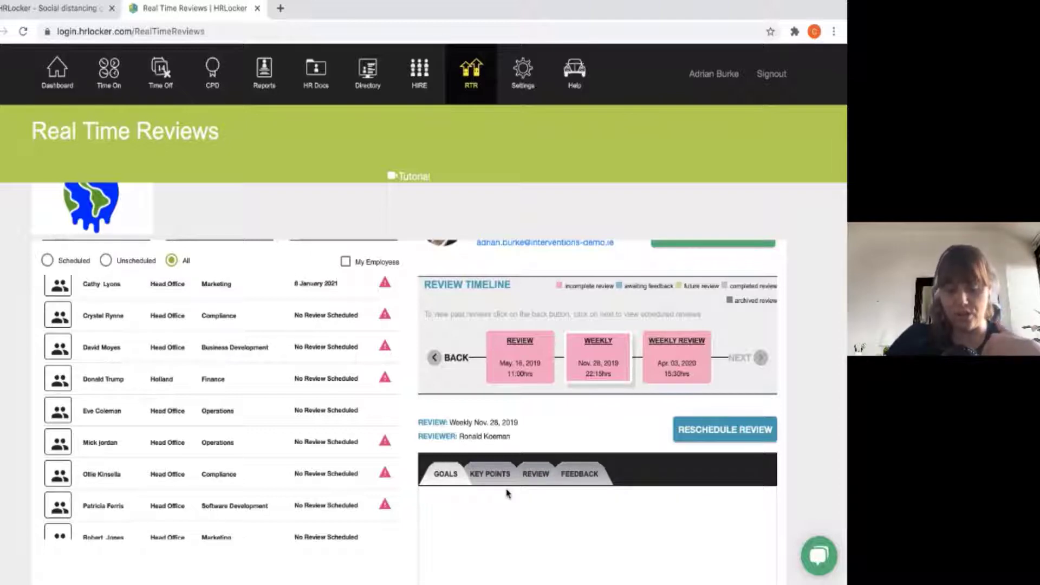
click(447, 475)
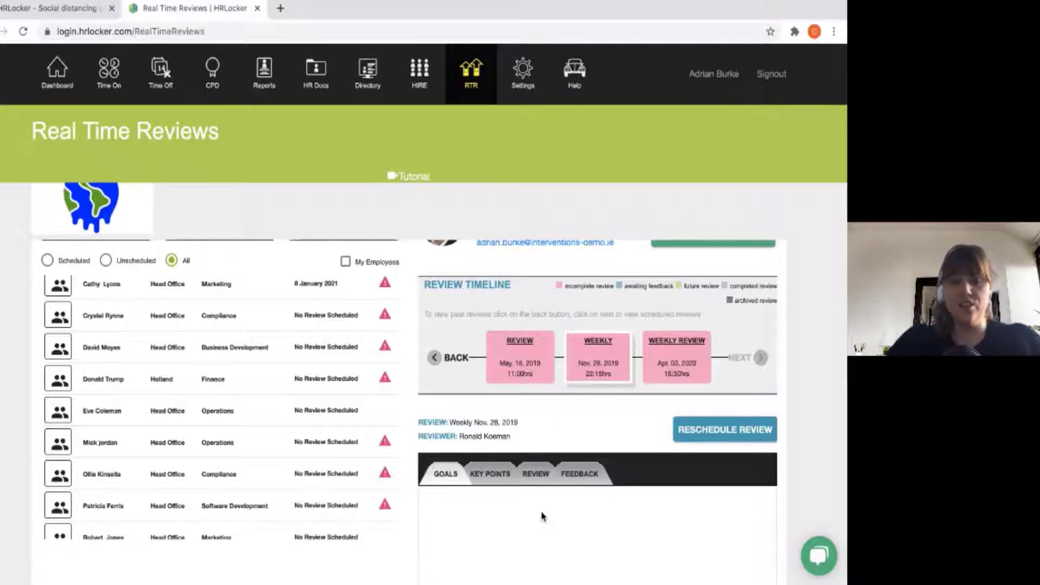
scroll(539, 533, up, 1)
scroll(539, 533, up, 2)
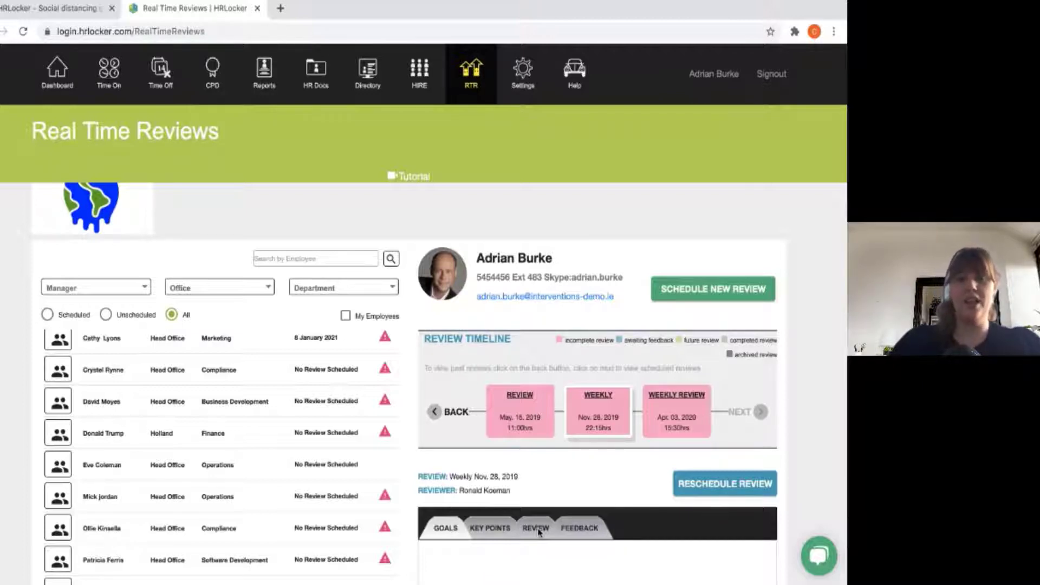
scroll(353, 238, up, 1)
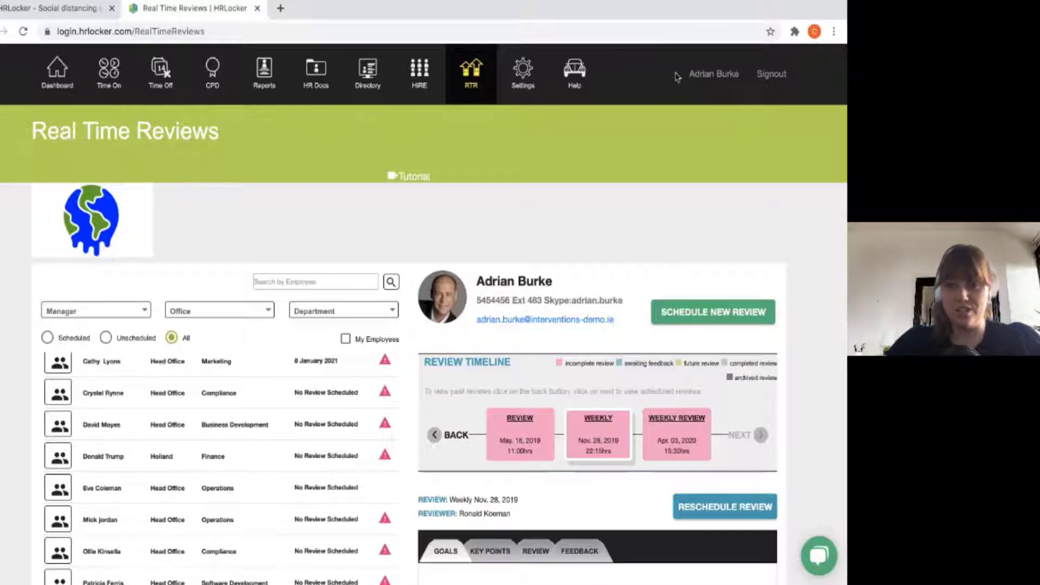
triple_click(608, 287)
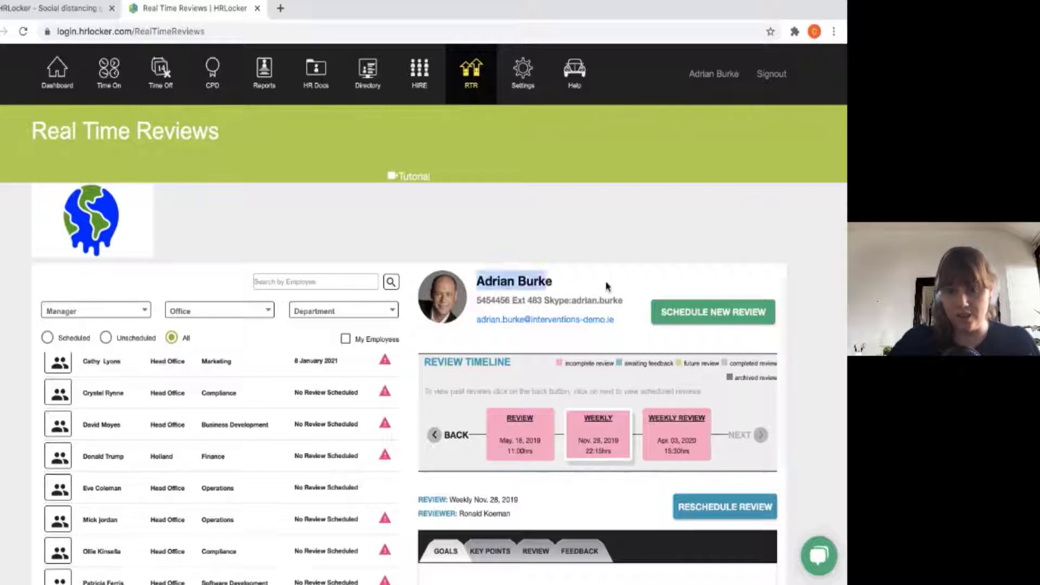
click(608, 287)
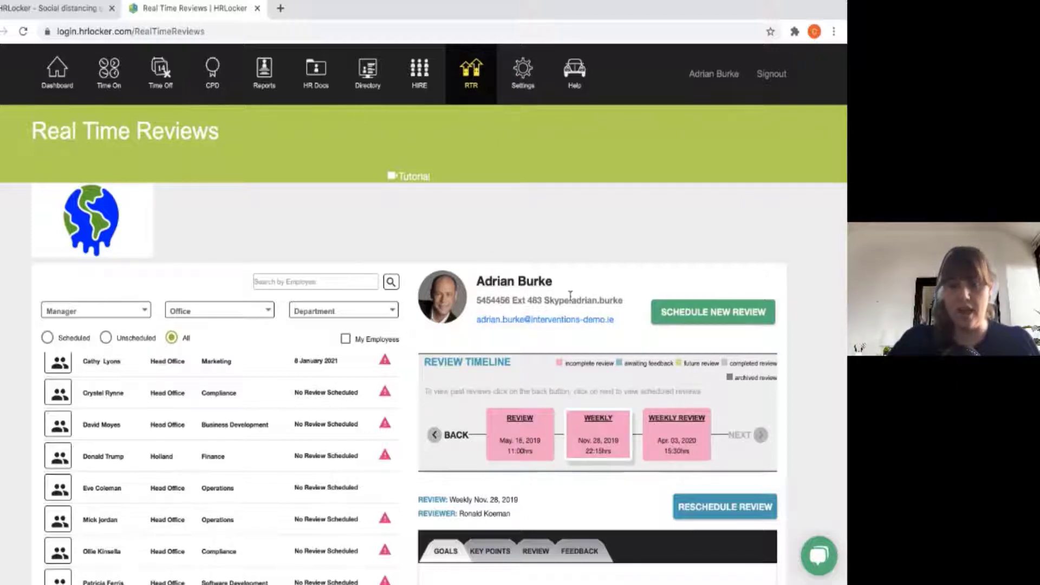
scroll(570, 295, down, 2)
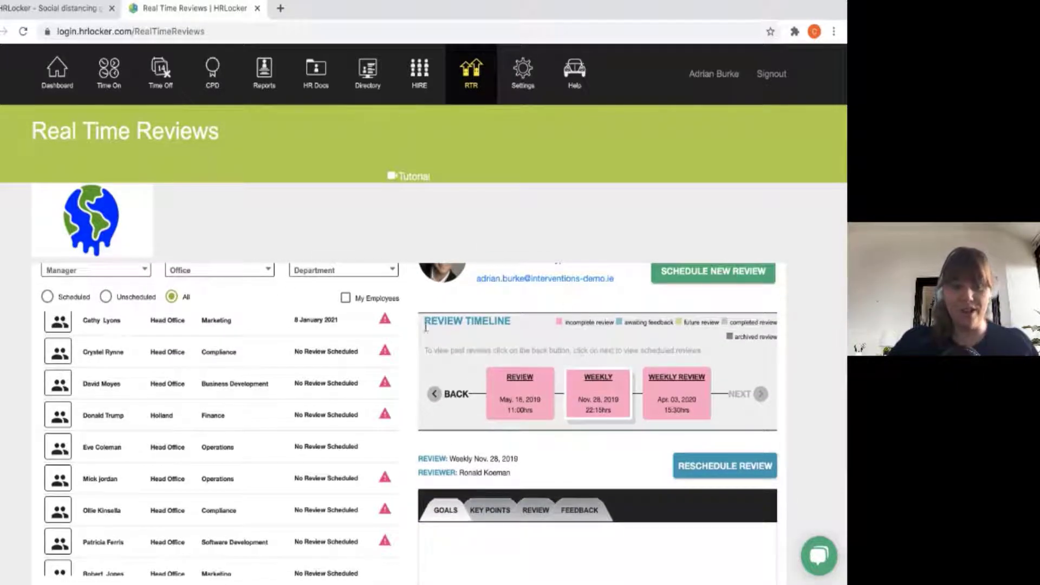
scroll(318, 365, up, 3)
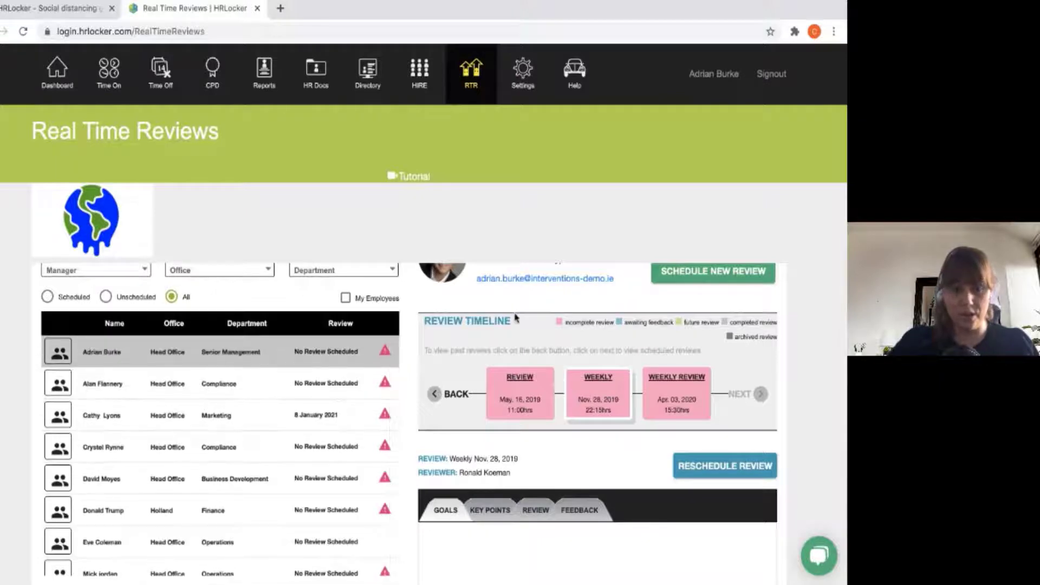
Start scheduling a new review for the fourth employee in the list and set its date to 19/11/2020
click(167, 447)
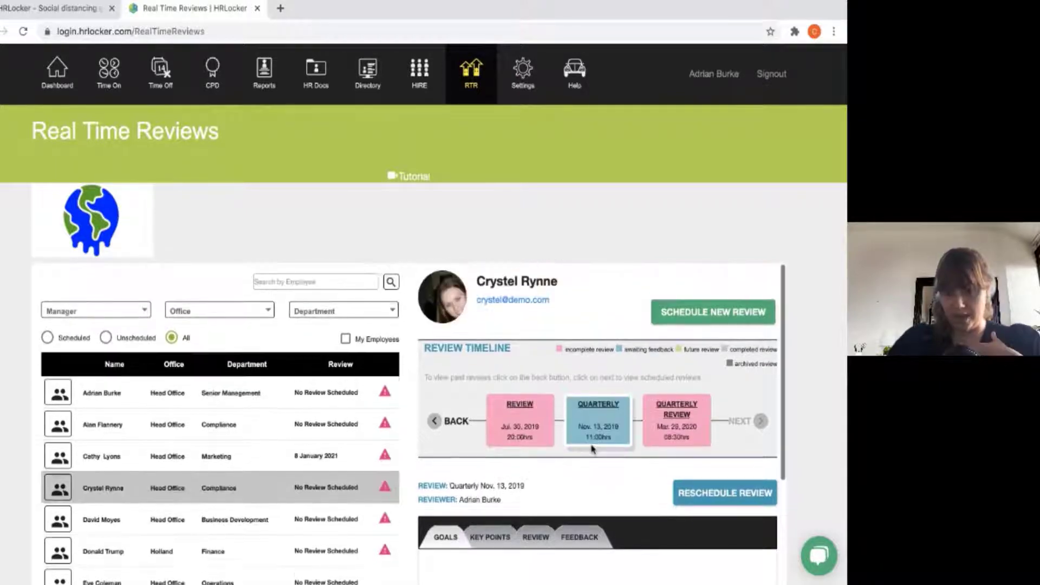
click(717, 320)
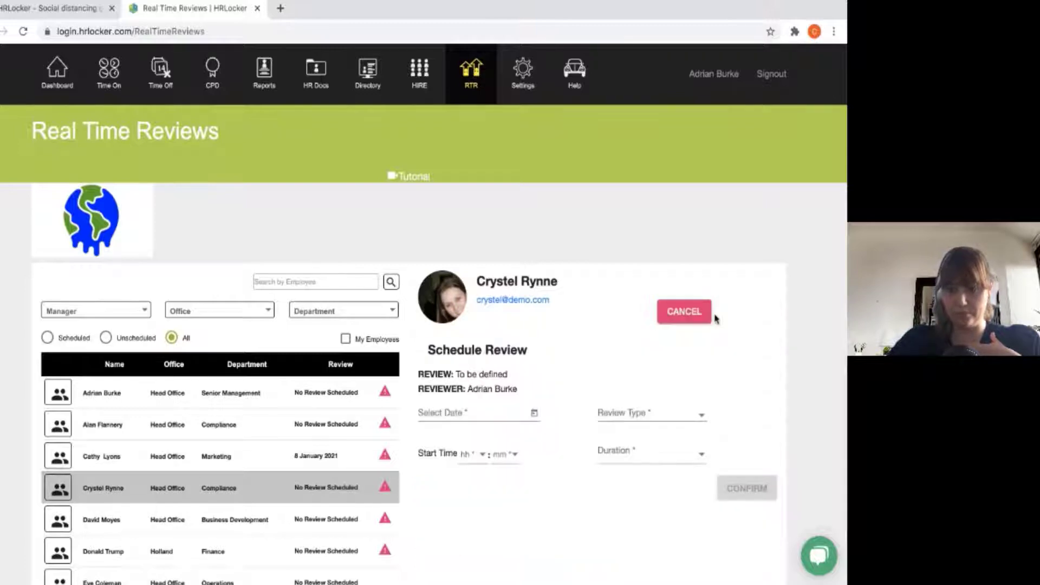
click(534, 413)
scroll(546, 515, down, 1)
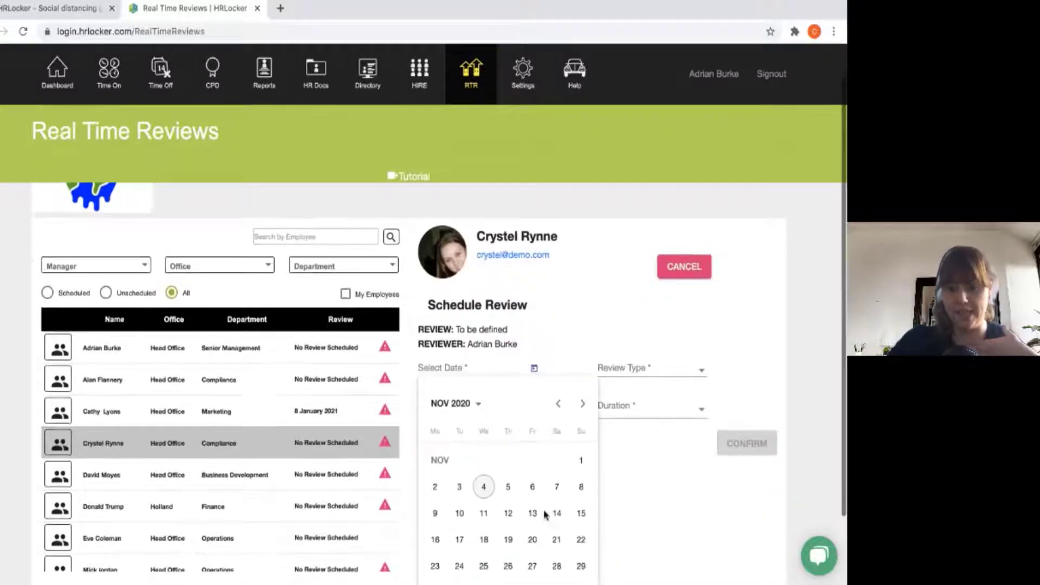
scroll(546, 515, down, 1)
click(511, 514)
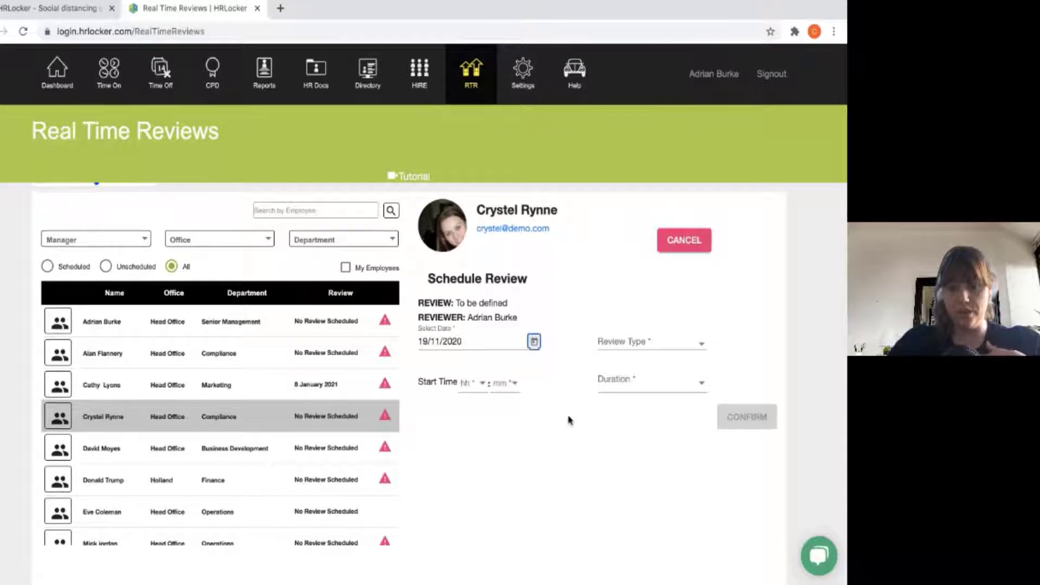
Look through the available review types and set this review's type to End of Year Appraisal
click(680, 340)
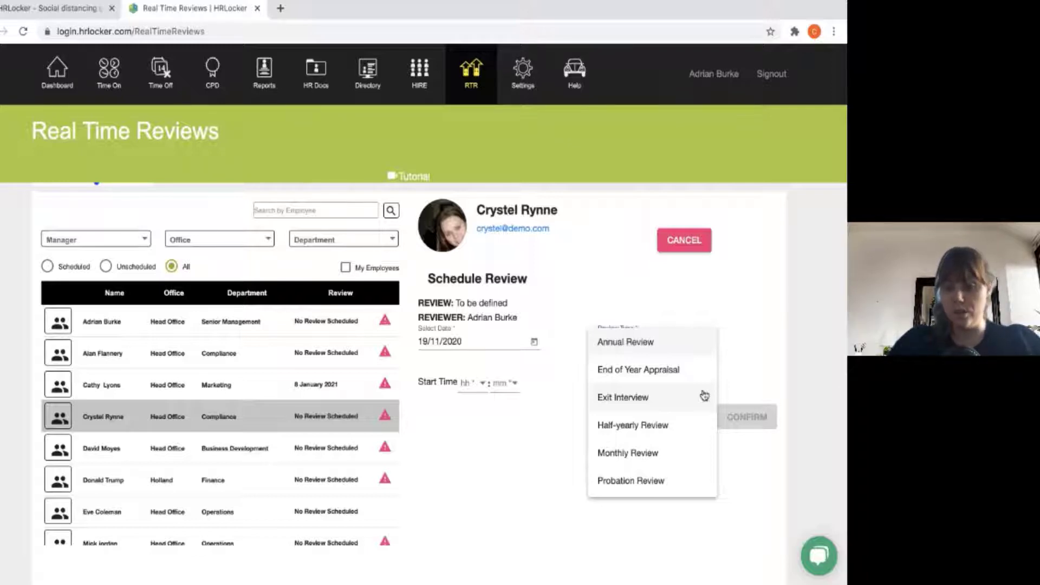
scroll(700, 446, down, 2)
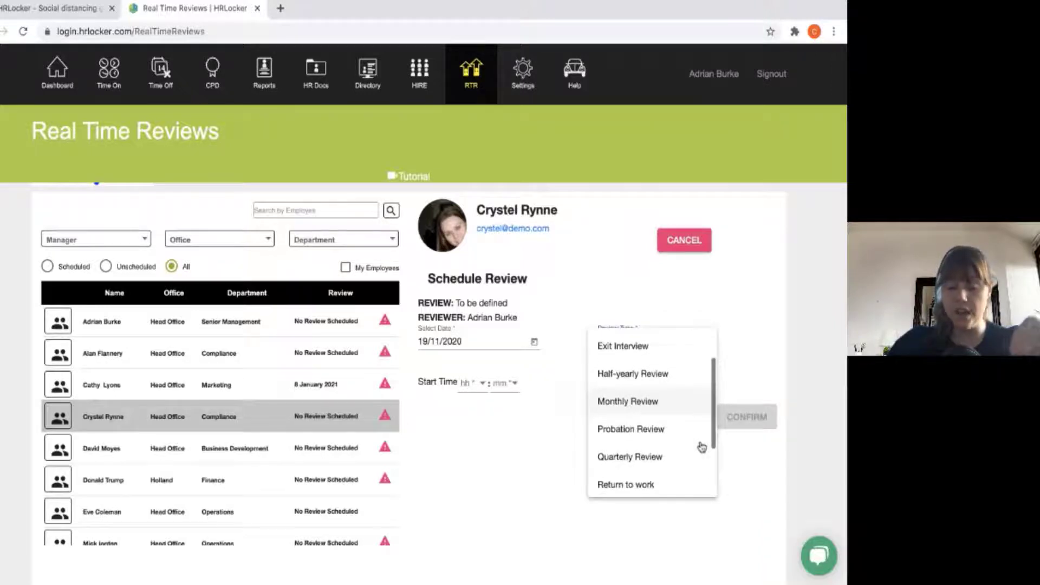
scroll(702, 447, down, 1)
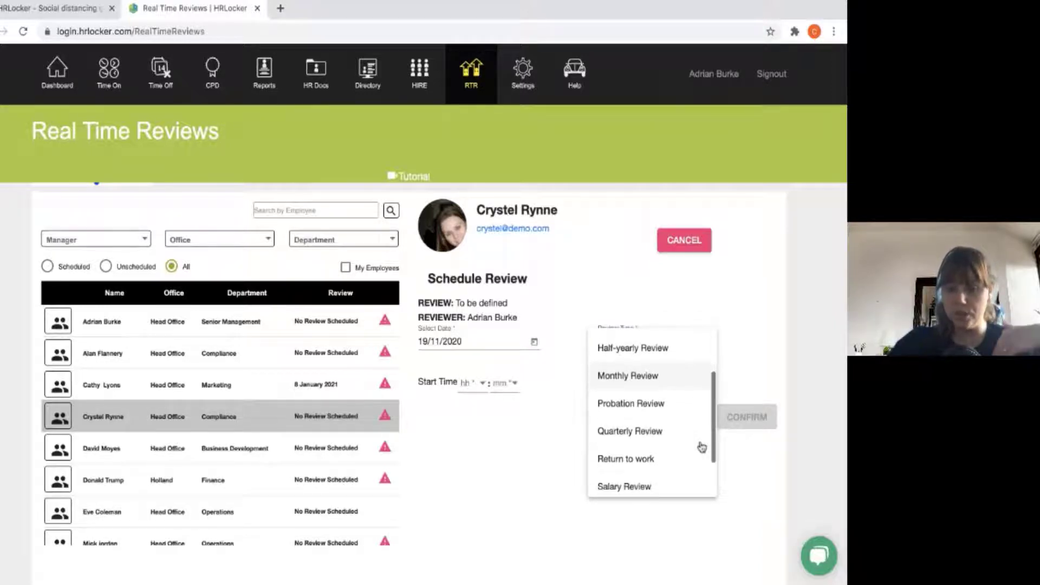
scroll(702, 447, up, 3)
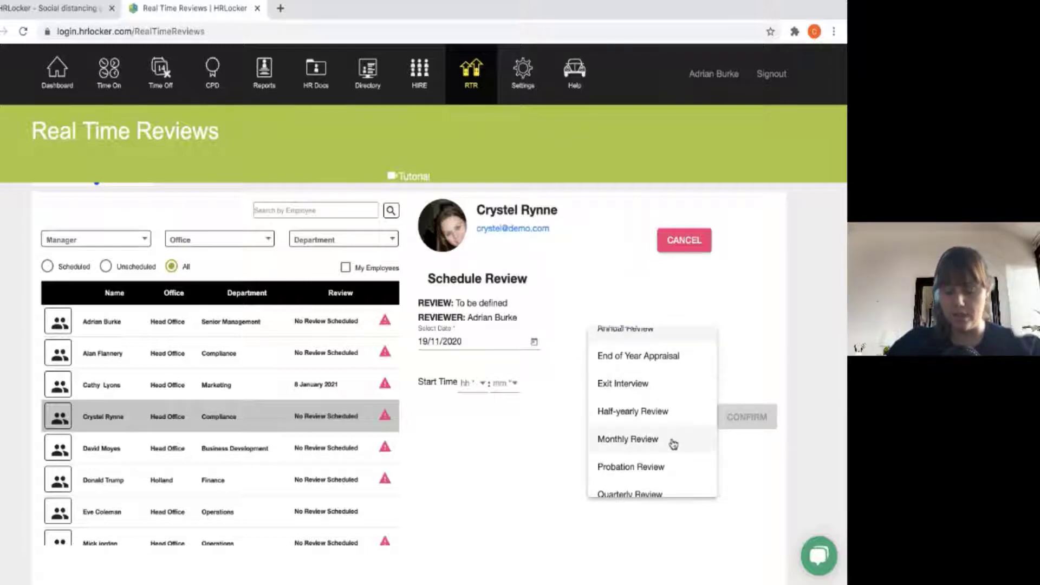
scroll(674, 444, down, 2)
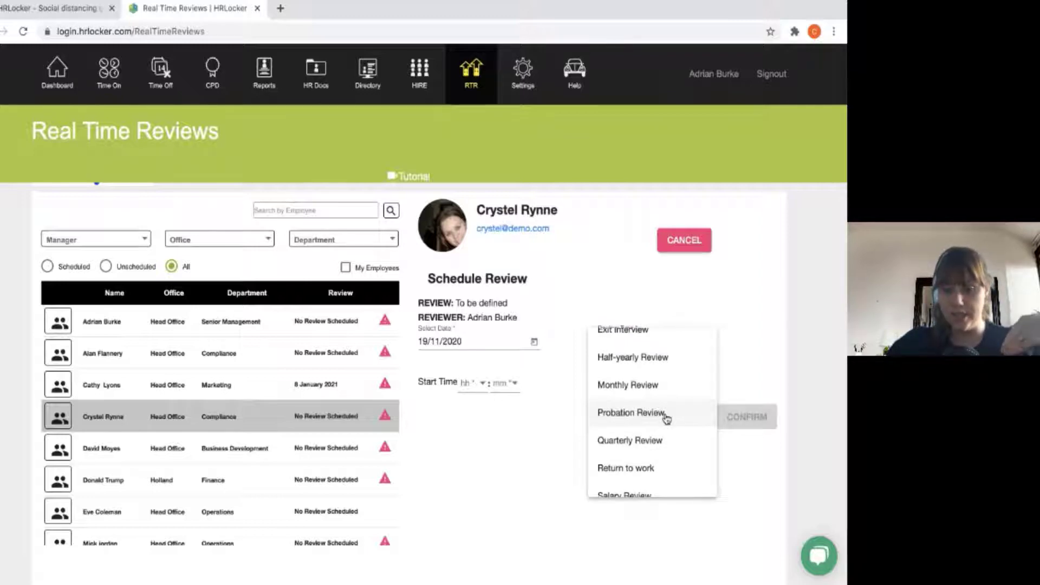
scroll(666, 418, down, 3)
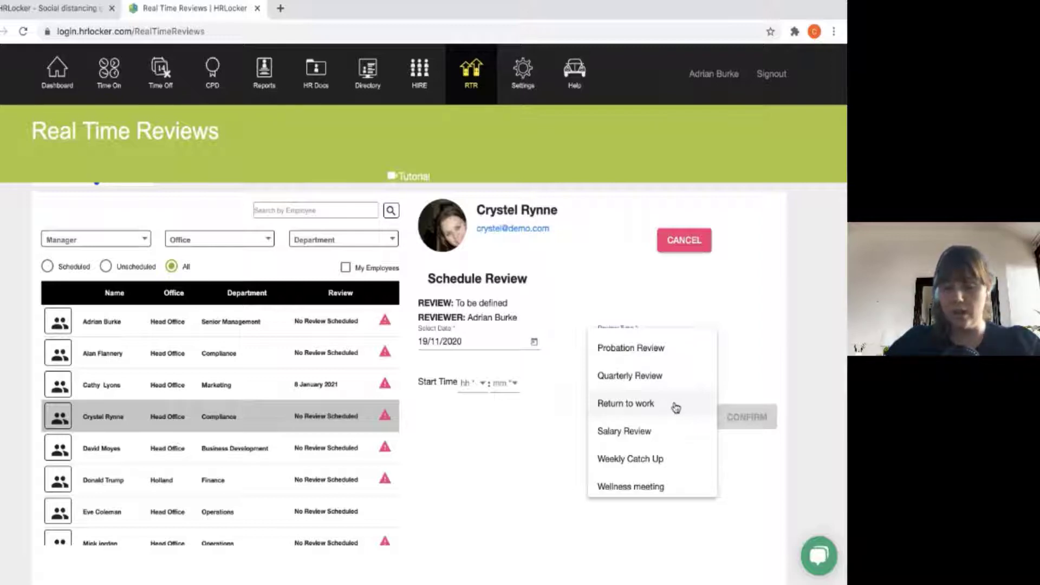
scroll(675, 408, down, 1)
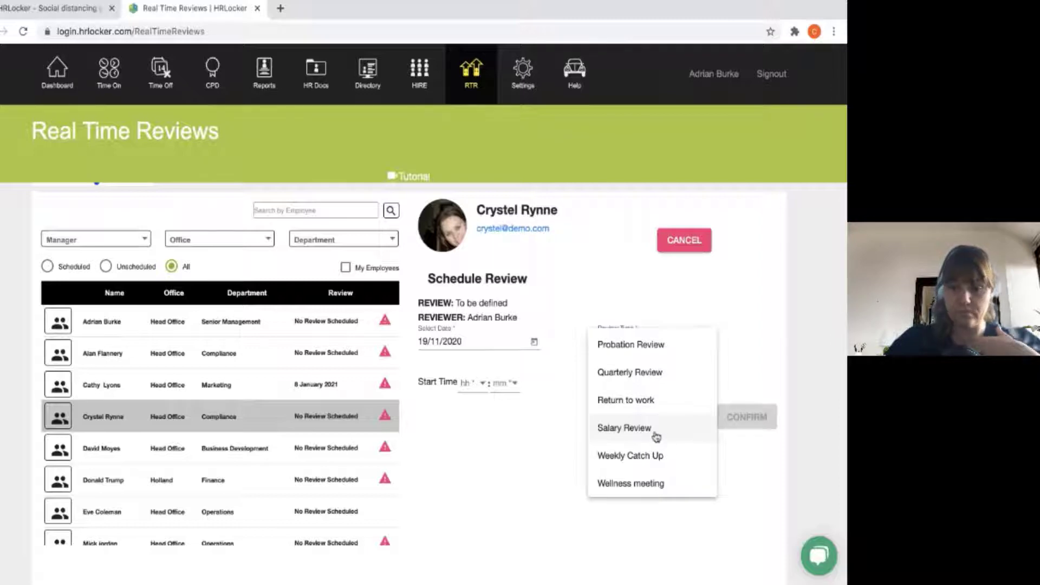
scroll(659, 387, up, 2)
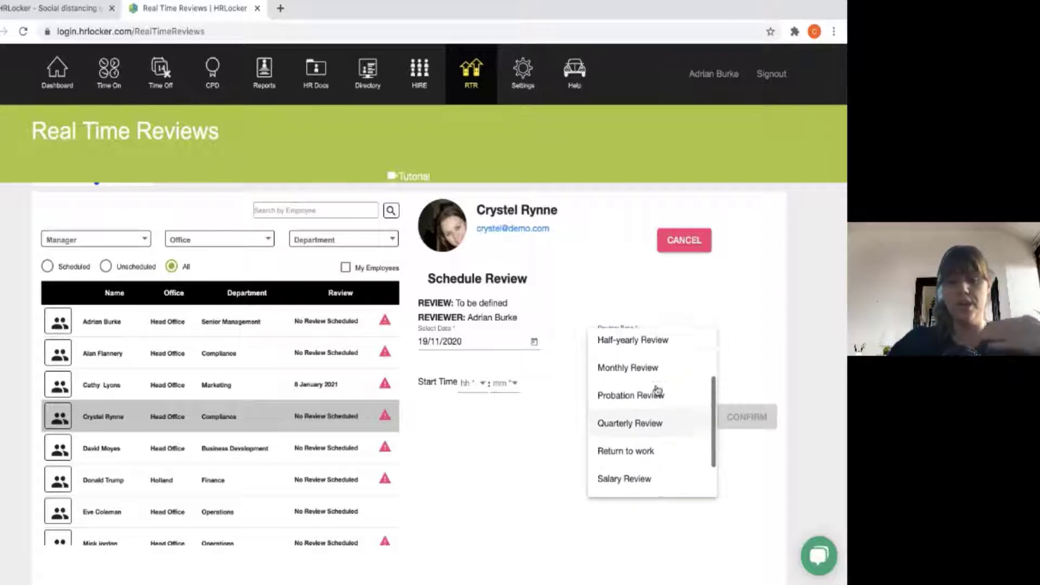
scroll(657, 390, up, 2)
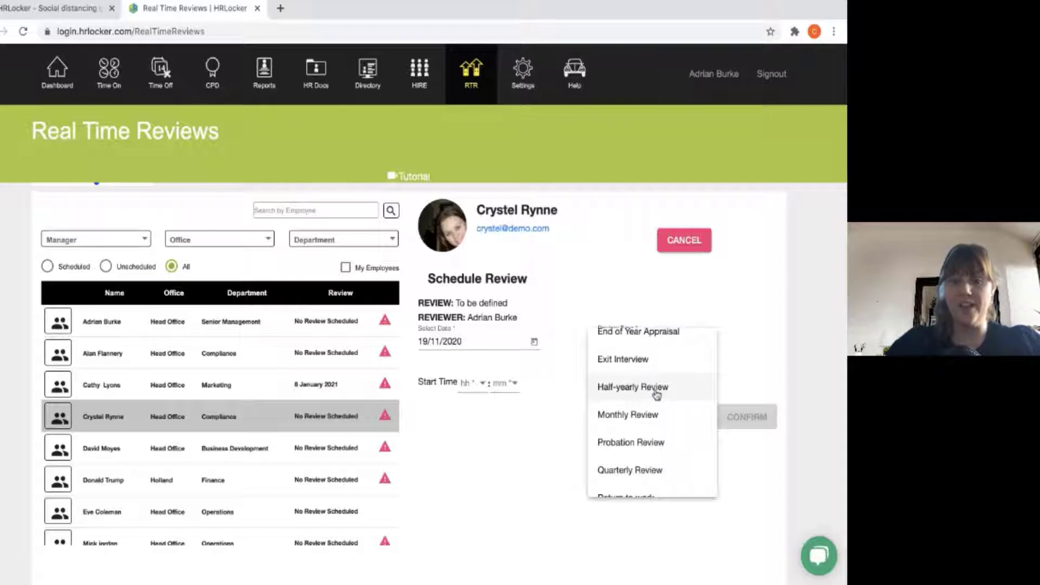
scroll(656, 395, up, 2)
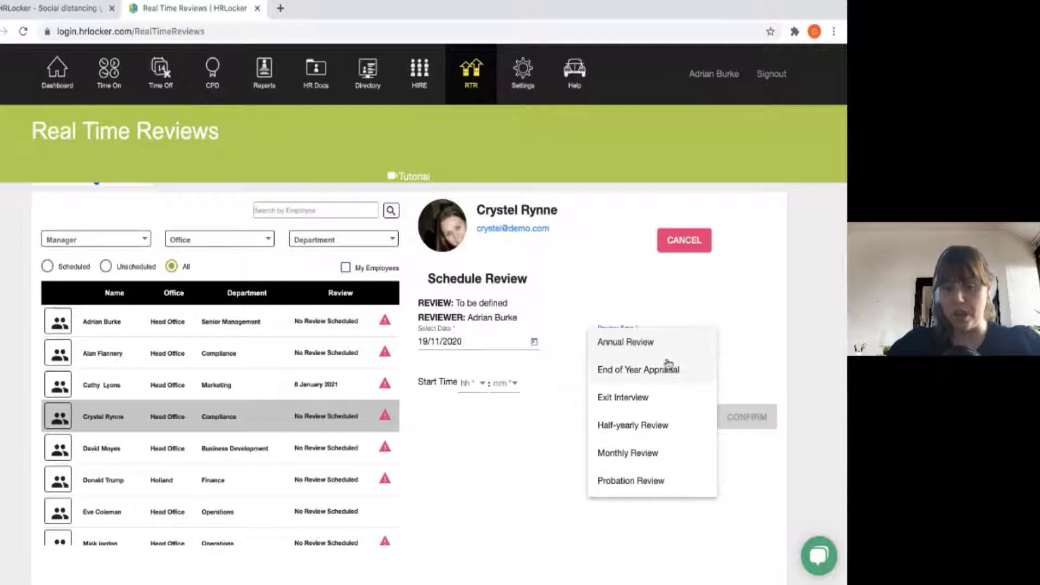
click(621, 370)
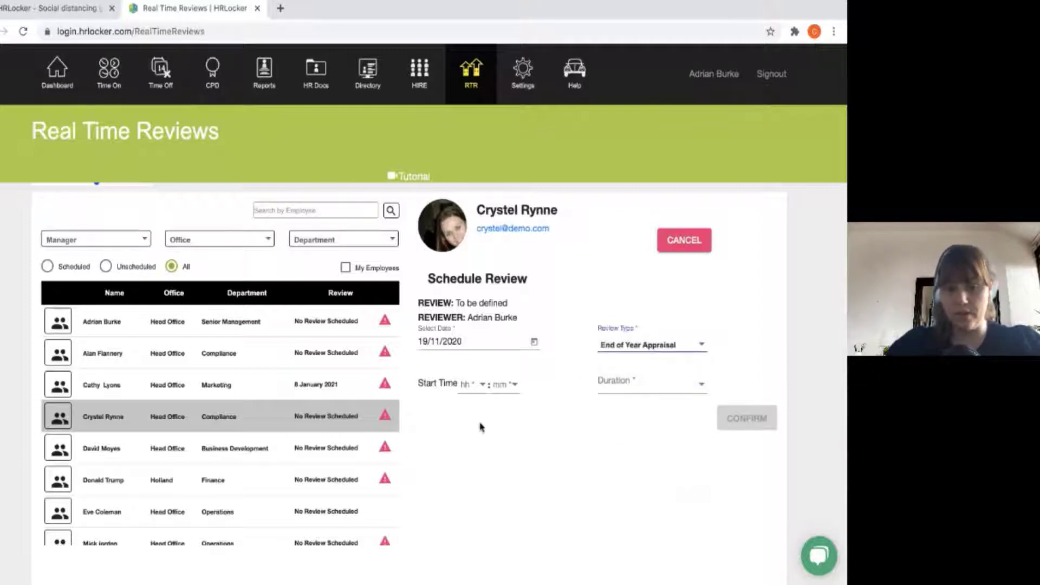
Set the review's start time to 09:00
click(469, 386)
scroll(474, 464, down, 3)
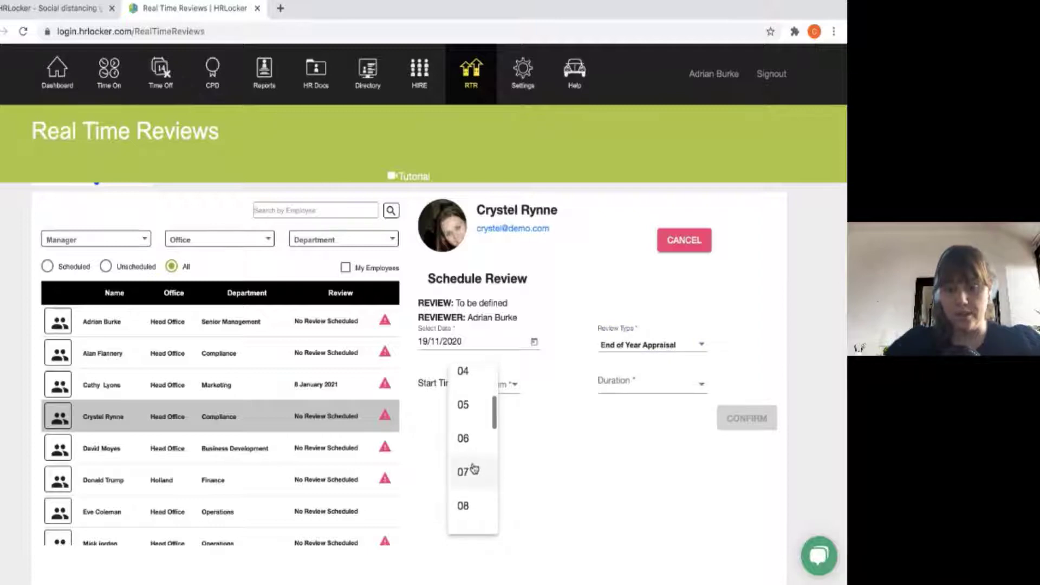
scroll(469, 471, down, 2)
click(458, 448)
click(499, 393)
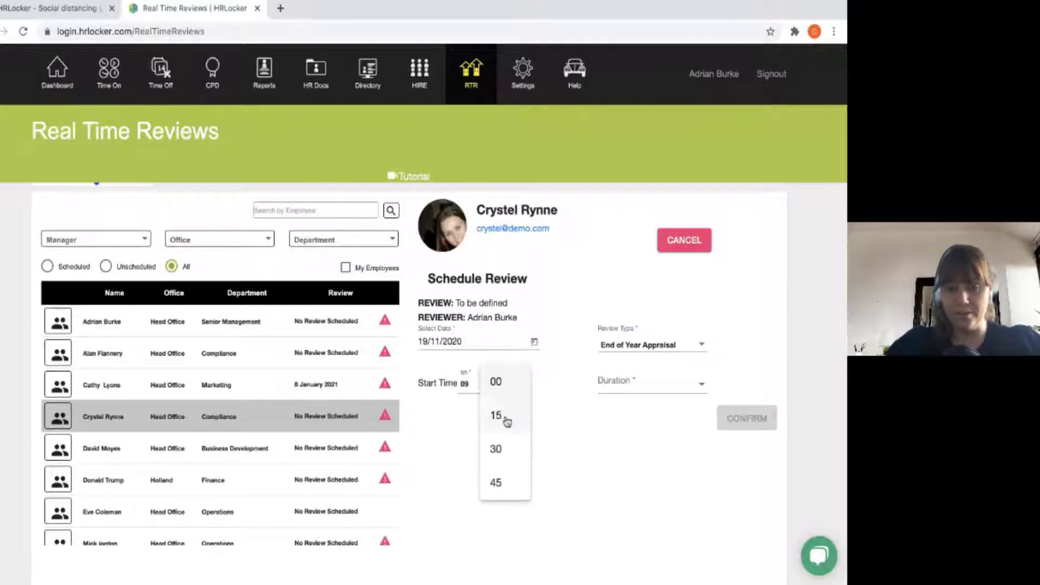
click(506, 384)
Set the review's duration to 60 and confirm the scheduled appraisal
click(610, 394)
scroll(610, 537, down, 1)
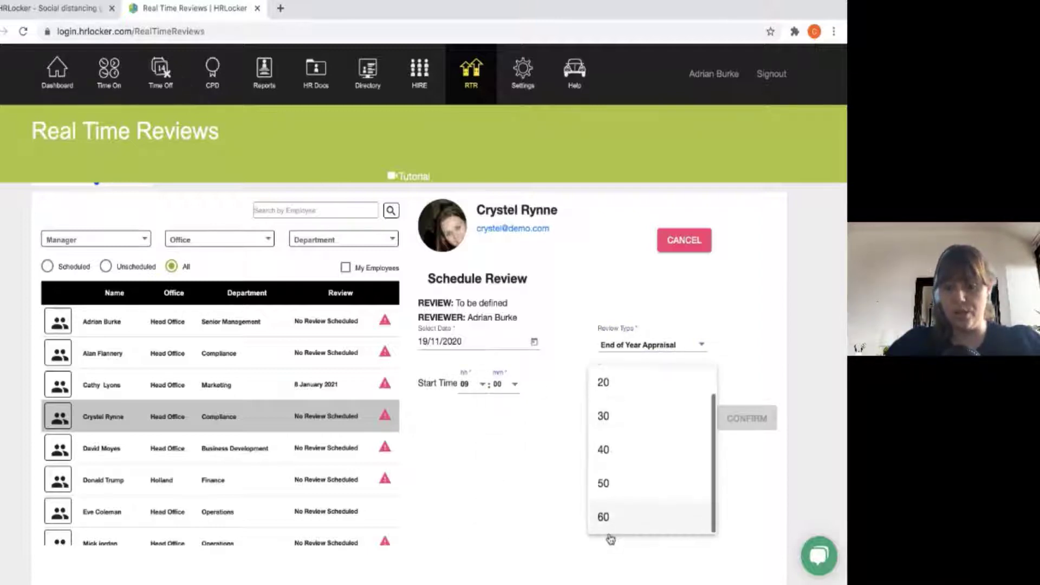
click(606, 518)
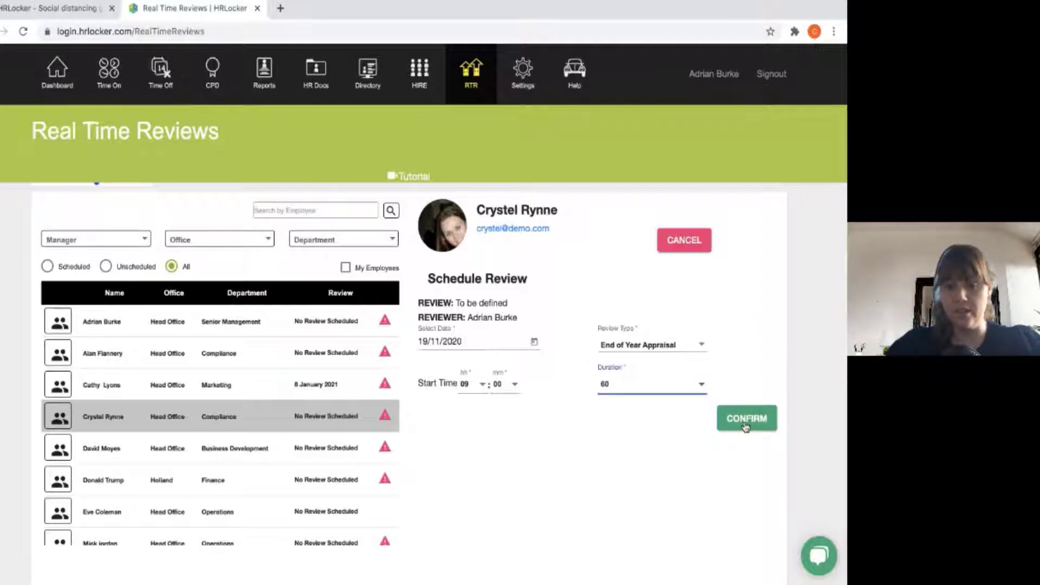
click(739, 421)
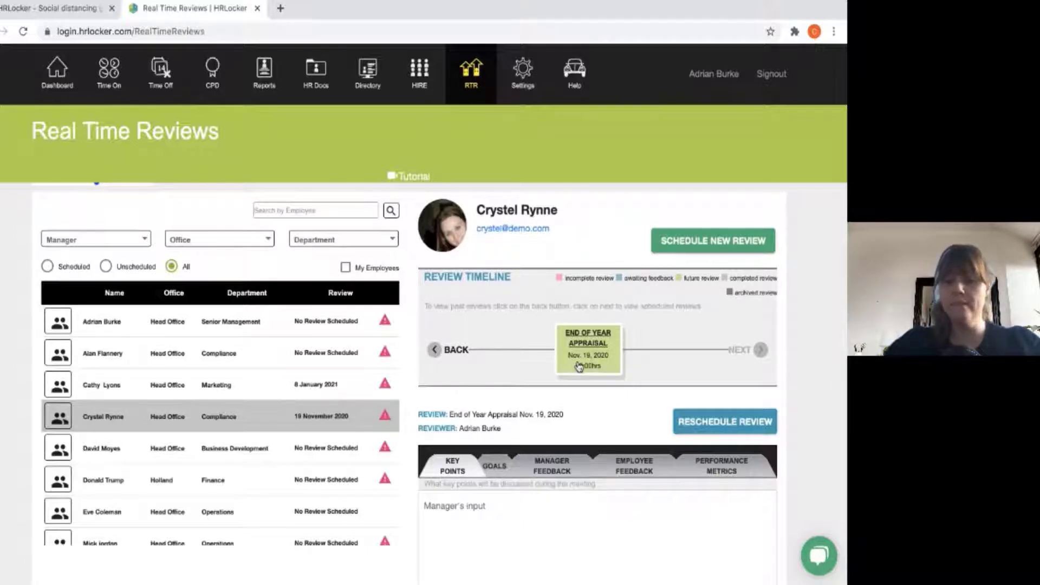
Enter "Discuss q3 outcome" as the first line of the manager's key points for the End of Year Appraisal
scroll(553, 437, down, 3)
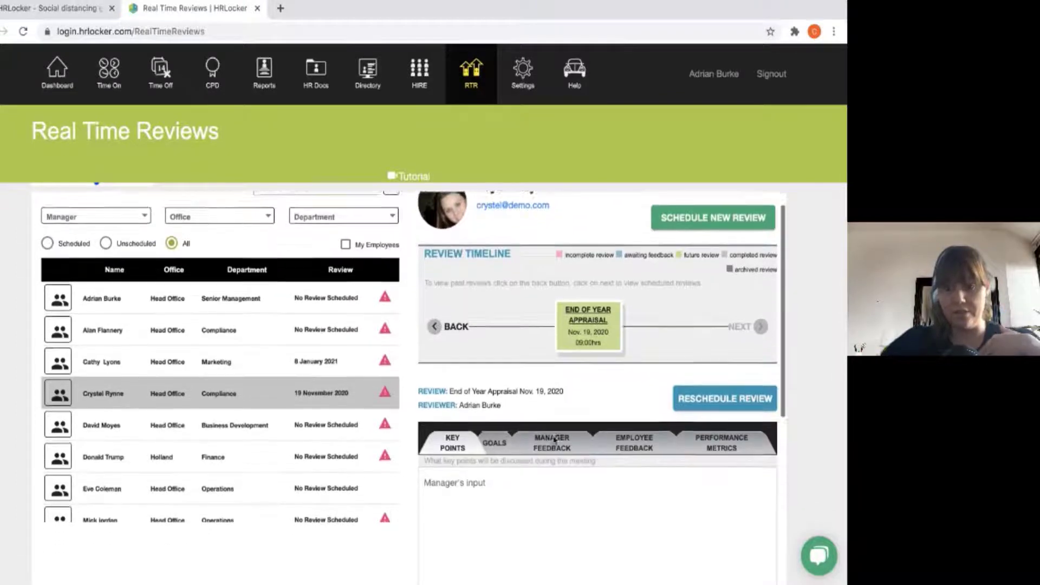
click(431, 418)
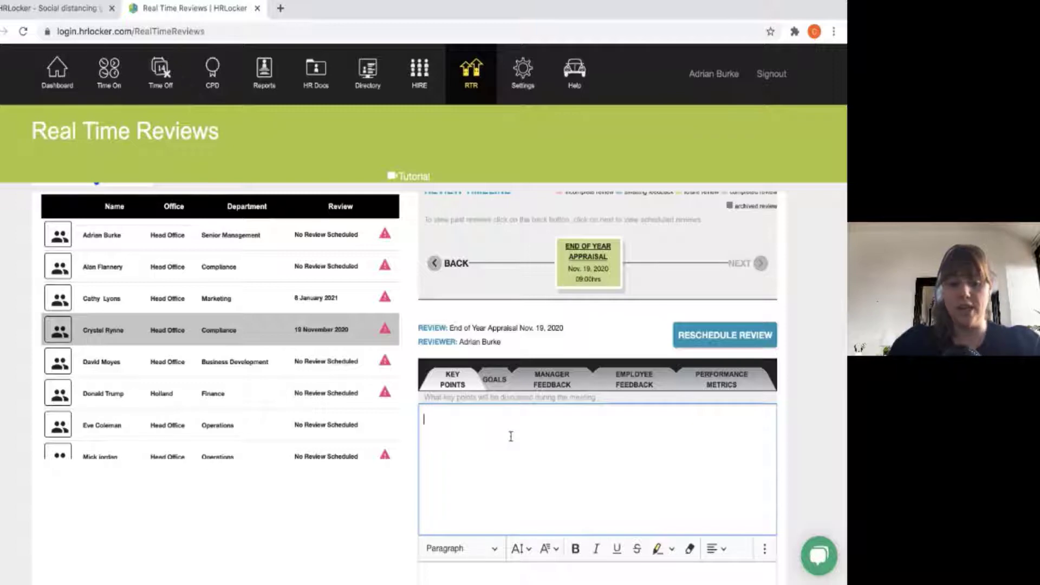
text(Discuss)
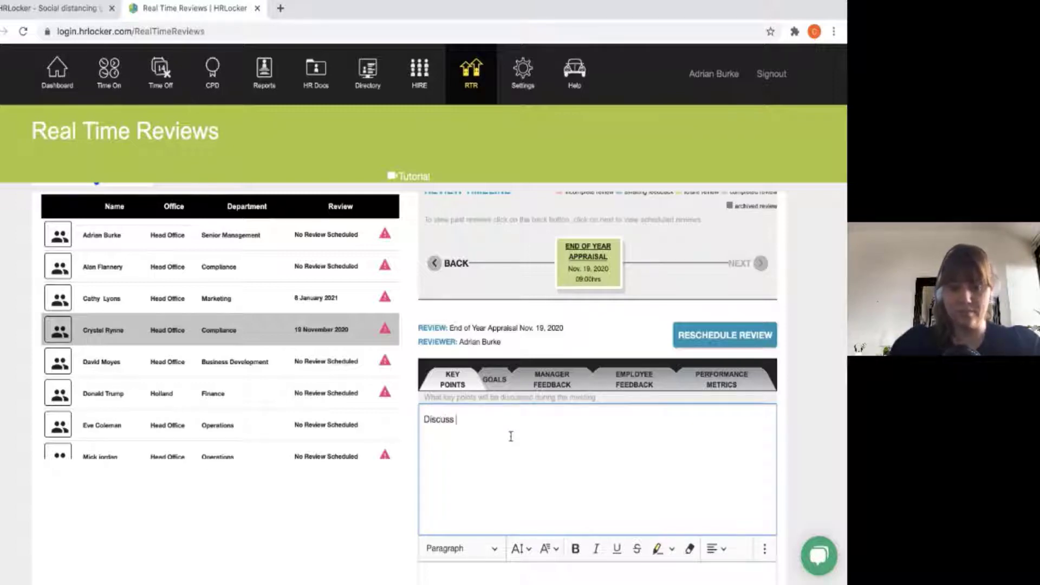
text( q3)
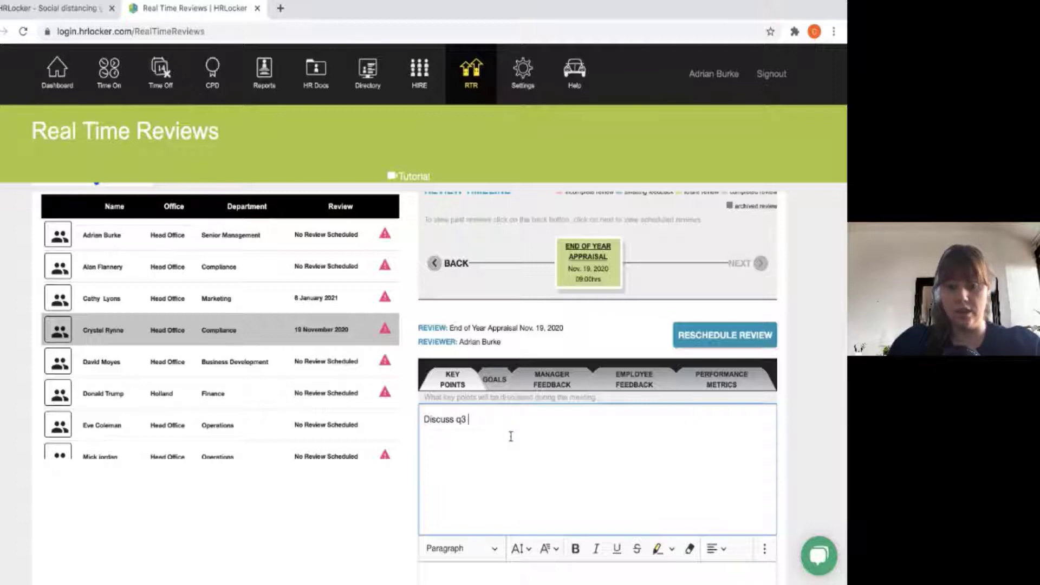
text( outcome)
key(Return)
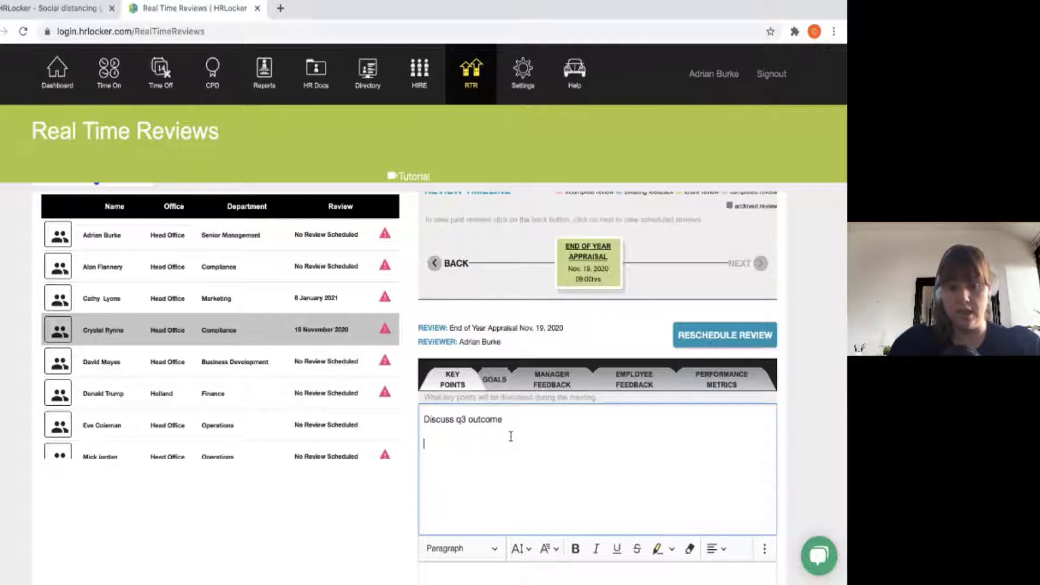
Add the line "Discuss q1 goals" to the manager's key points and correct its spelling
text(Discuss)
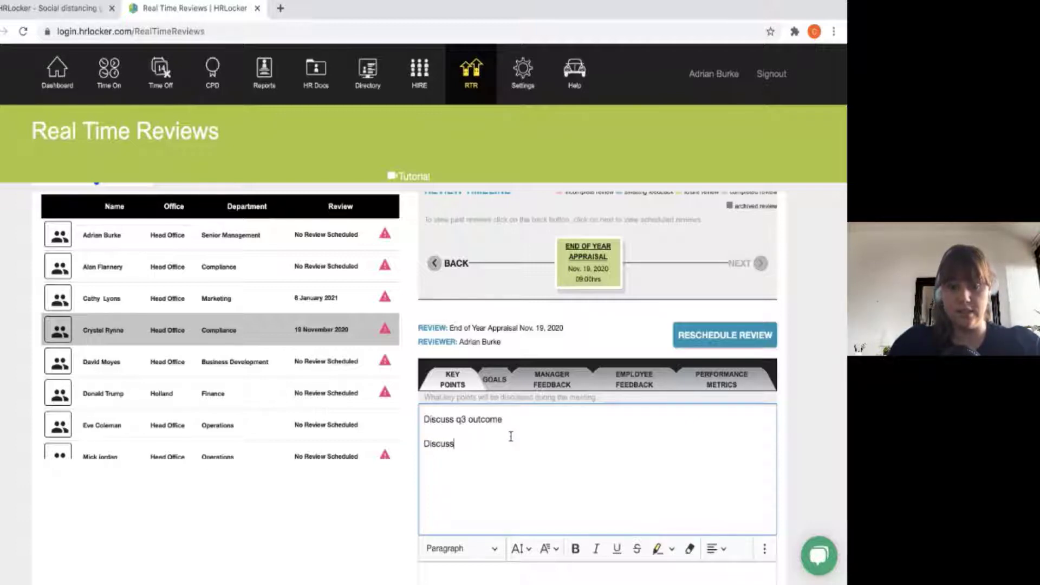
key(BackSpace)
key(BackSpace)
key(BackSpace)
key(BackSpace)
text(sc)
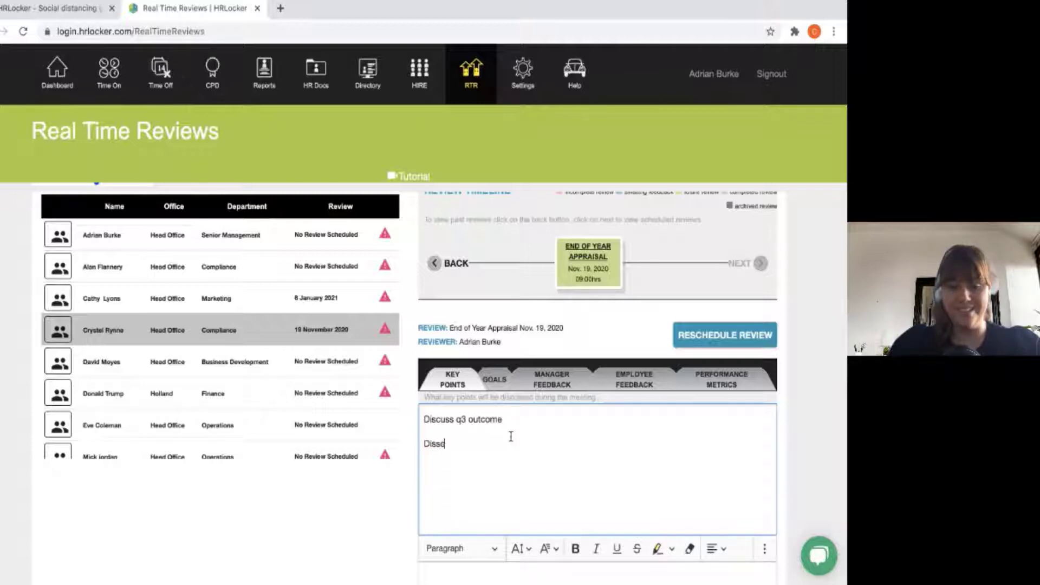
text(uss )
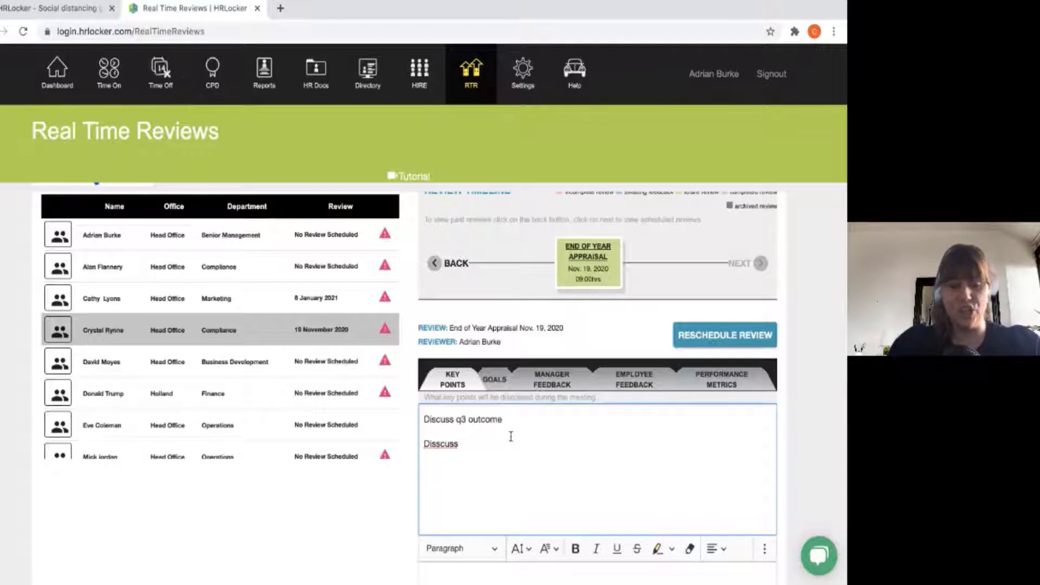
text(q1 goals)
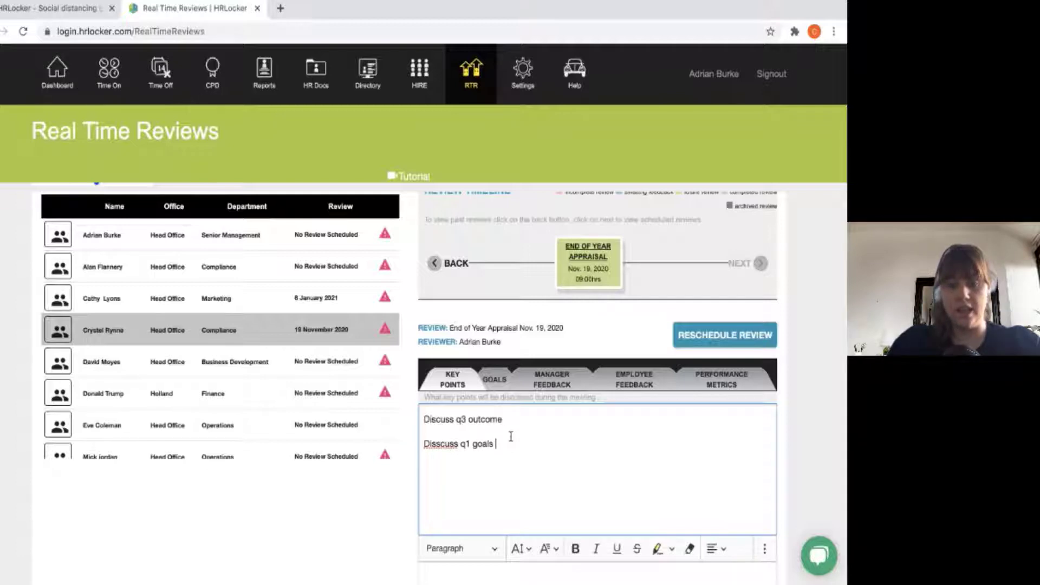
key(Return)
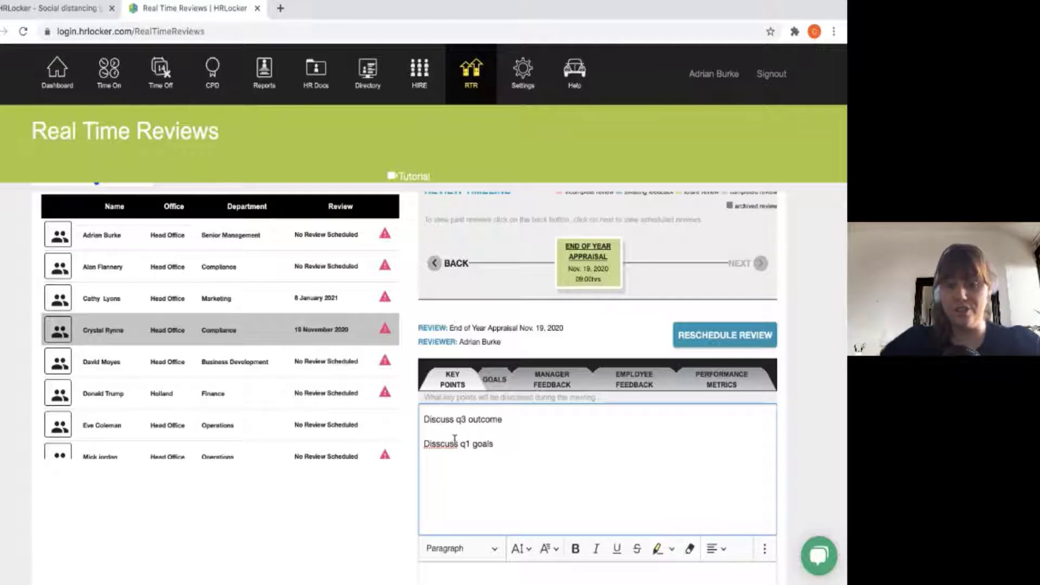
click(439, 447)
key(BackSpace)
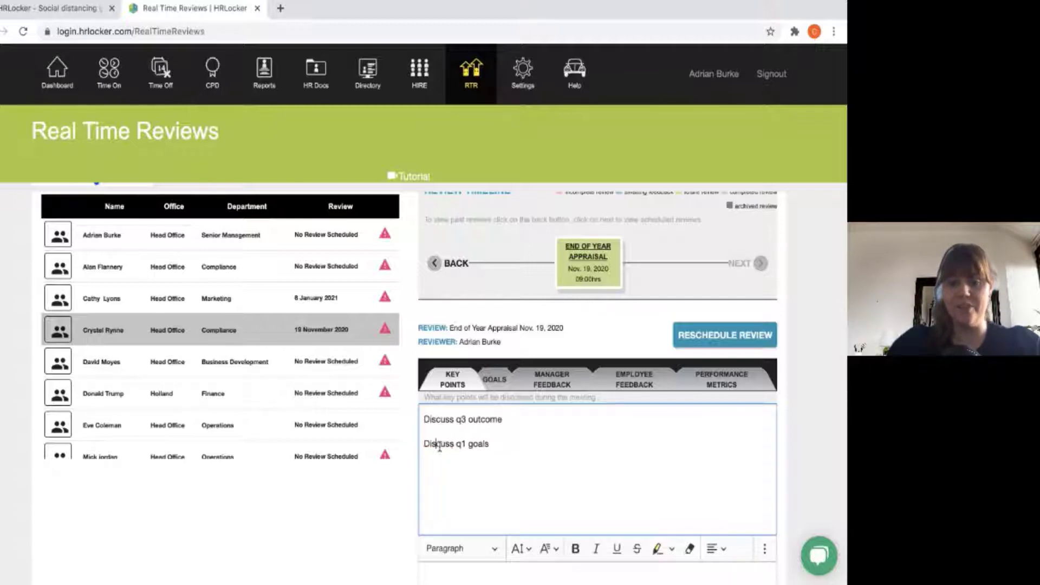
Add a third key-points line reading "This meeting will be done through teams or zoom"
click(521, 447)
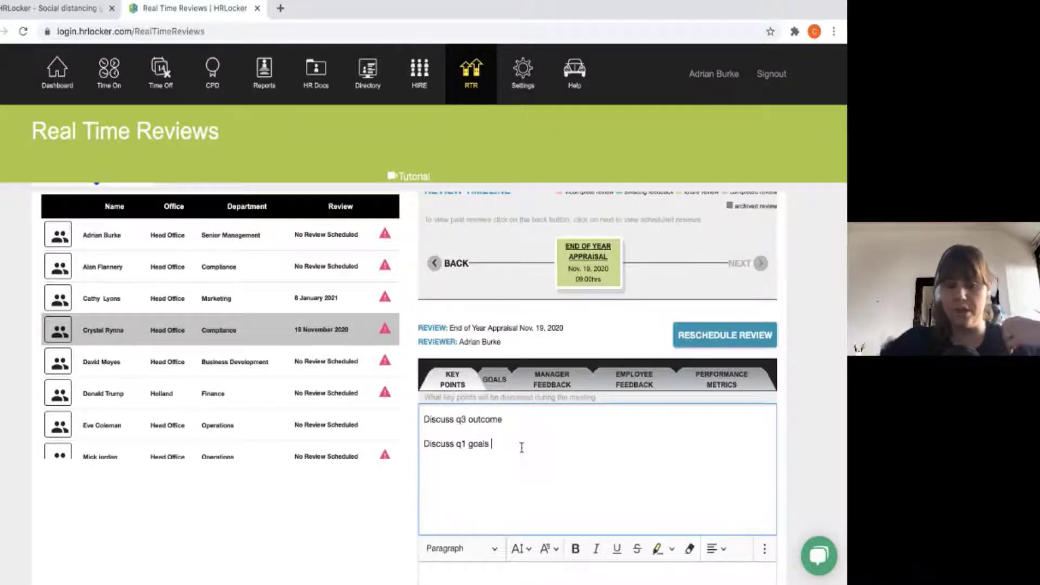
scroll(514, 443, down, 1)
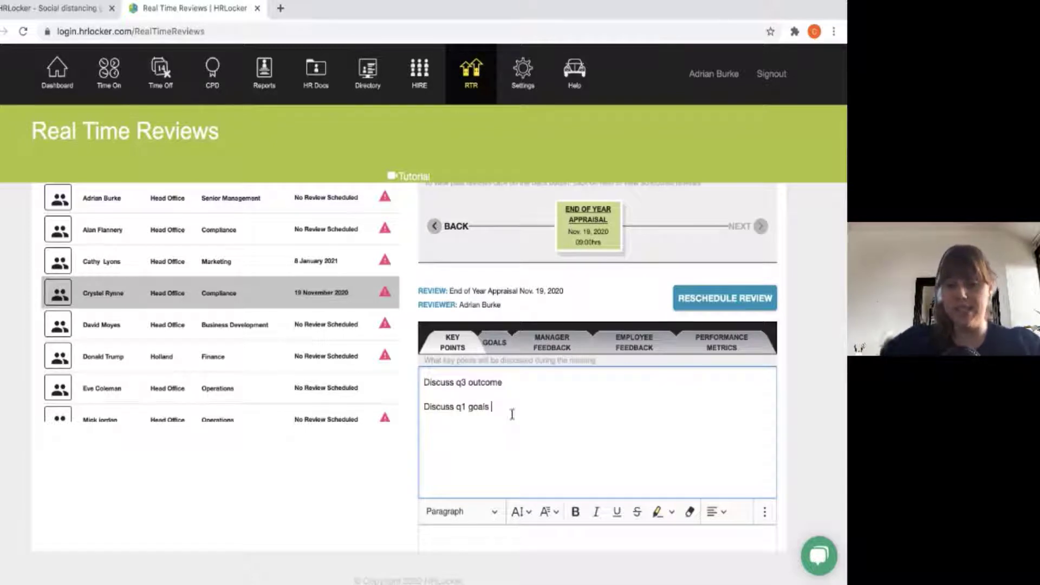
key(Return)
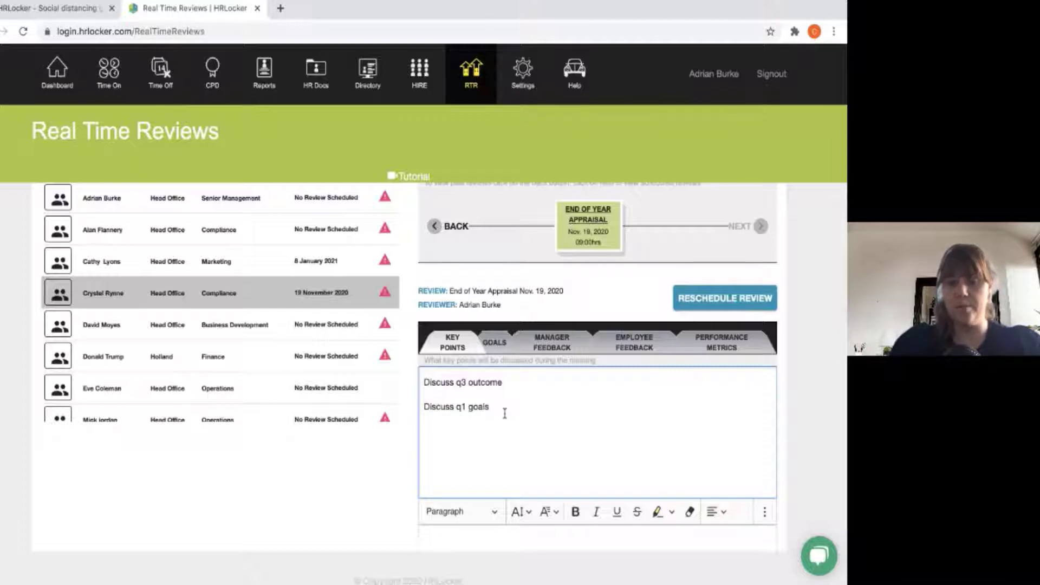
text(This meeting w)
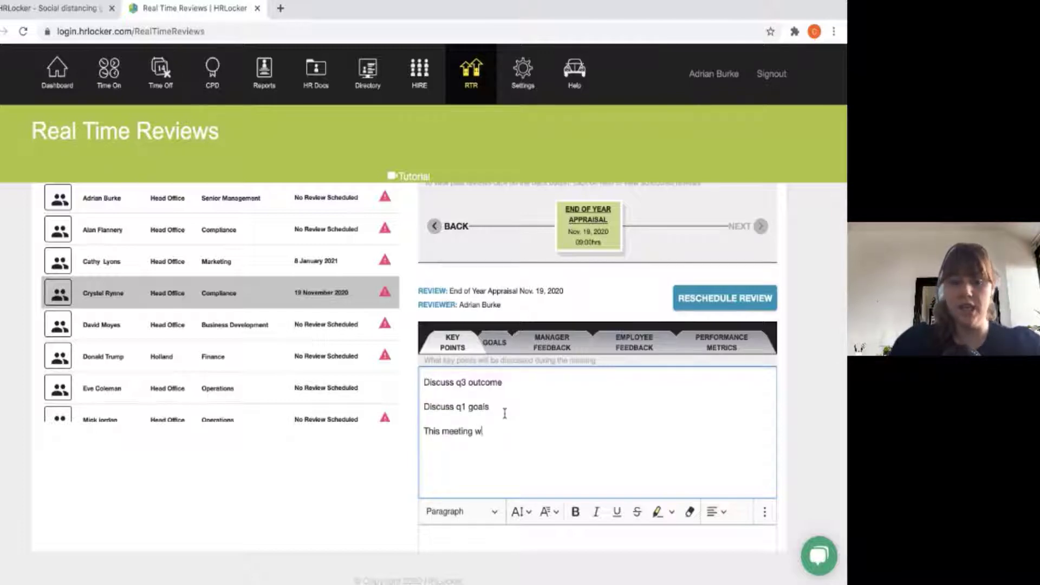
text(ill be done throu)
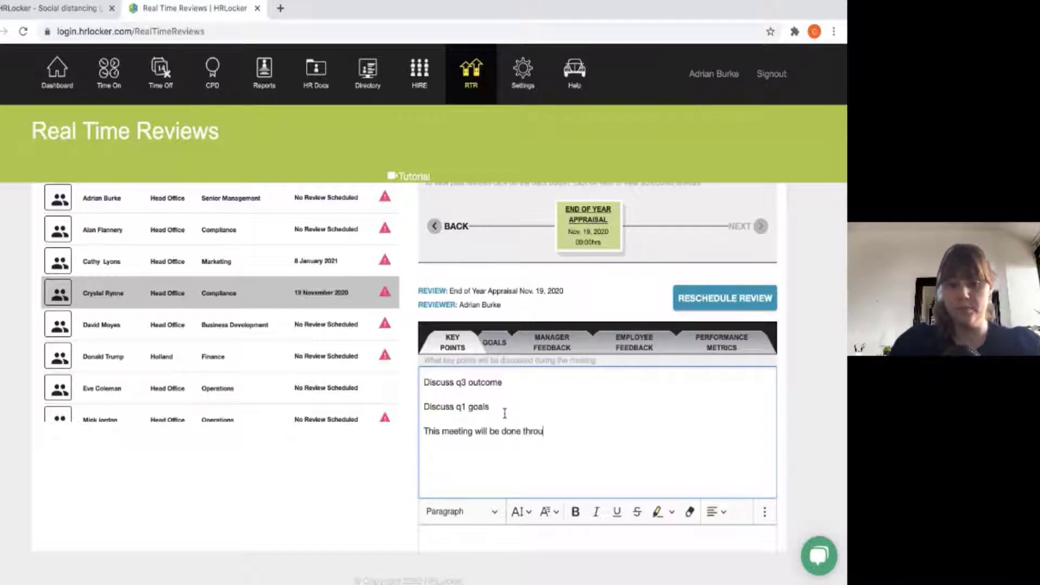
text(gh teams )
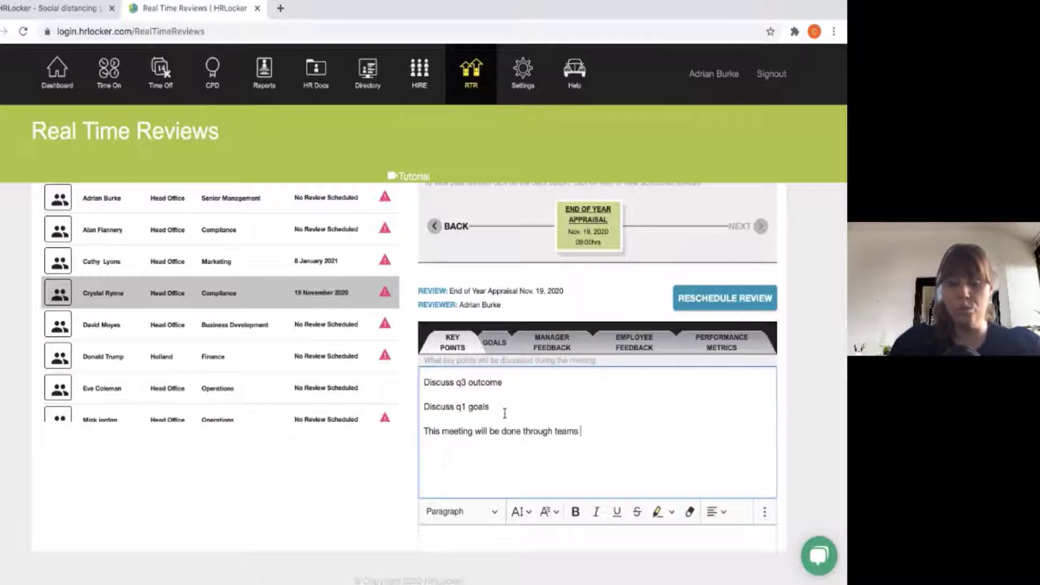
text(or zoom)
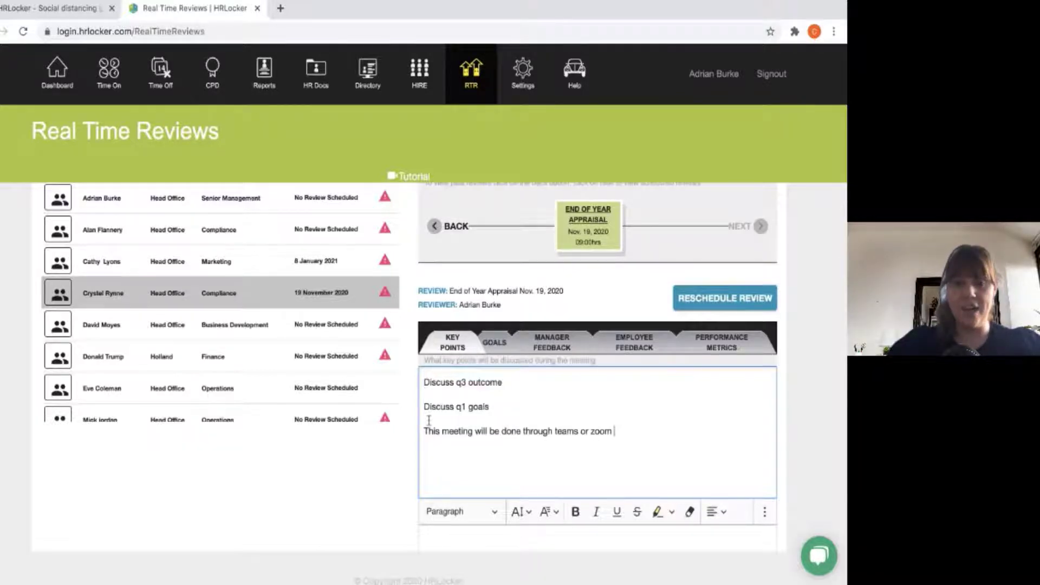
Add the line "Please put any points you would like discuss" below the meeting note and correct its spelling
scroll(379, 466, down, 1)
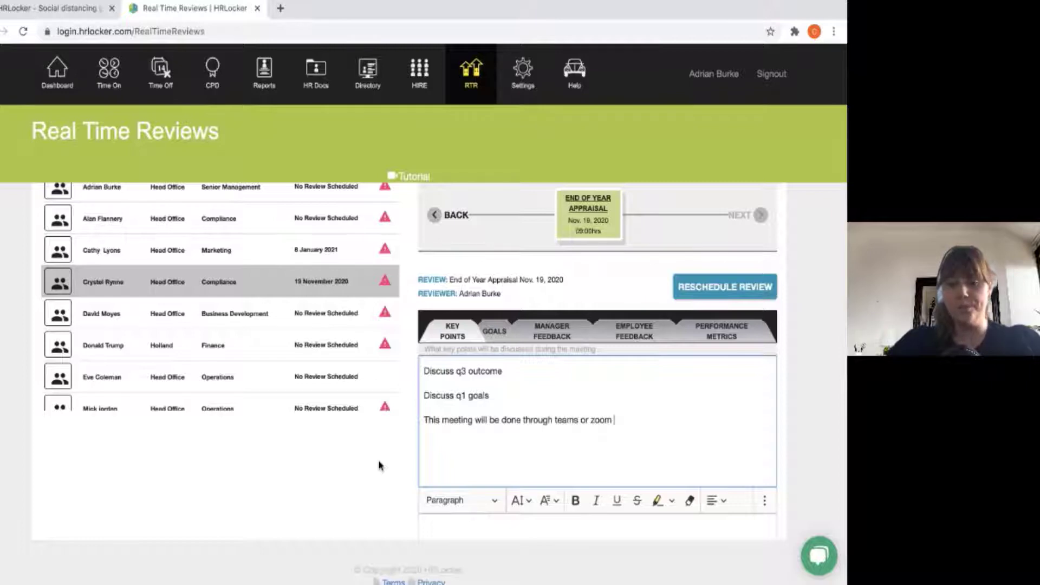
drag(424, 371, 579, 418)
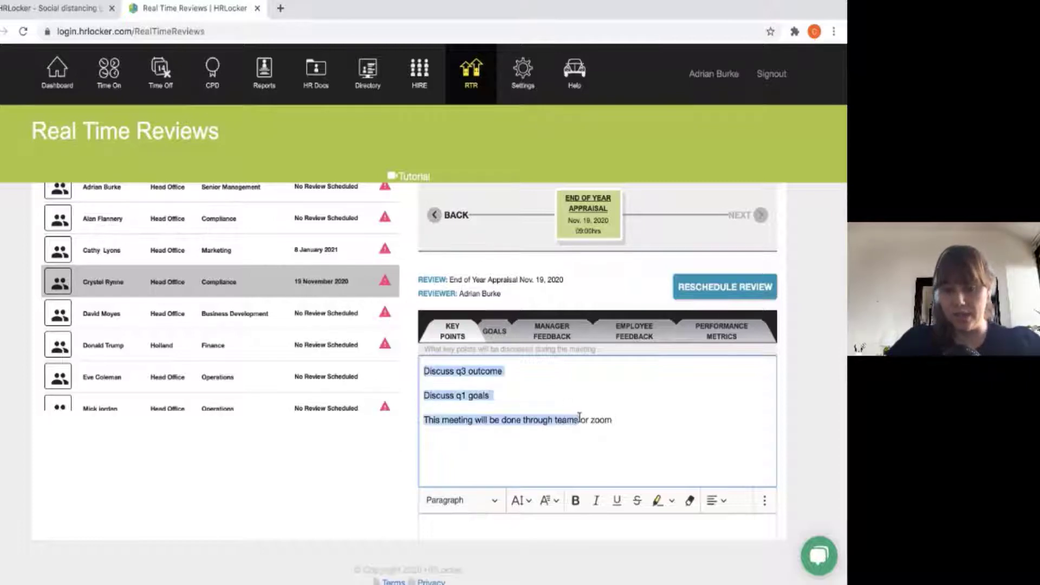
click(601, 442)
scroll(601, 443, down, 1)
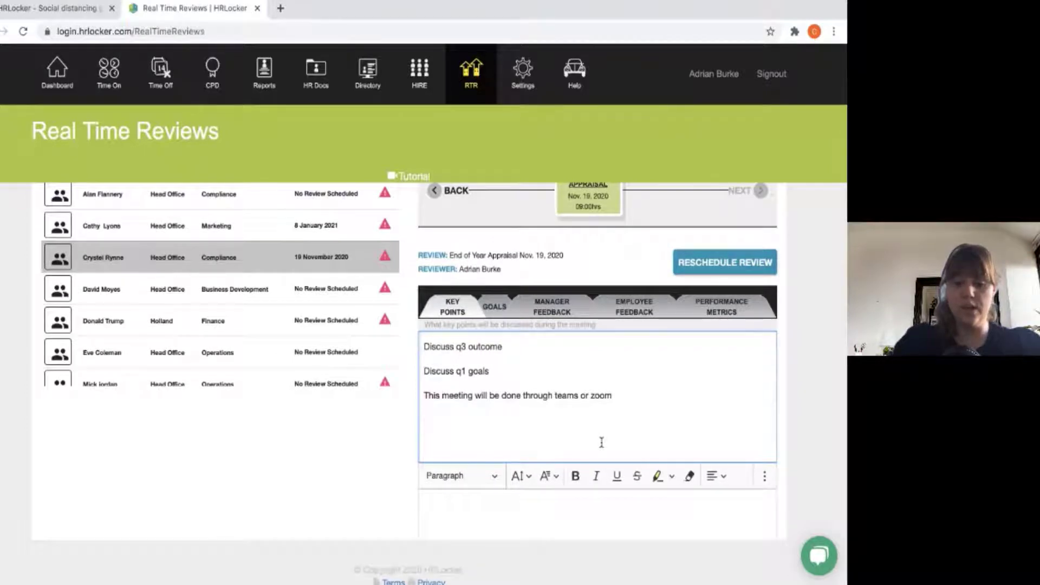
text(Plea)
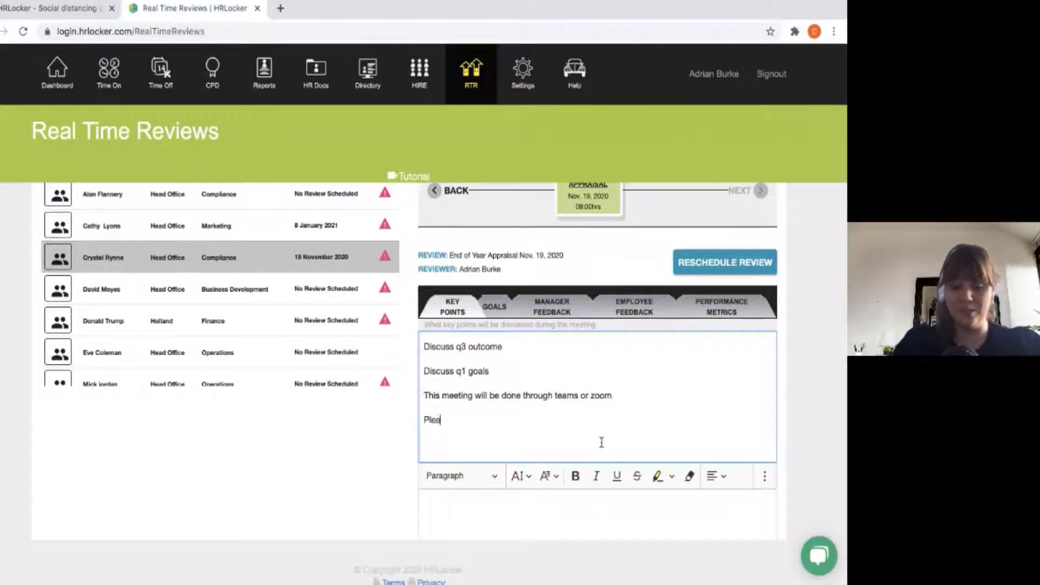
text(se put)
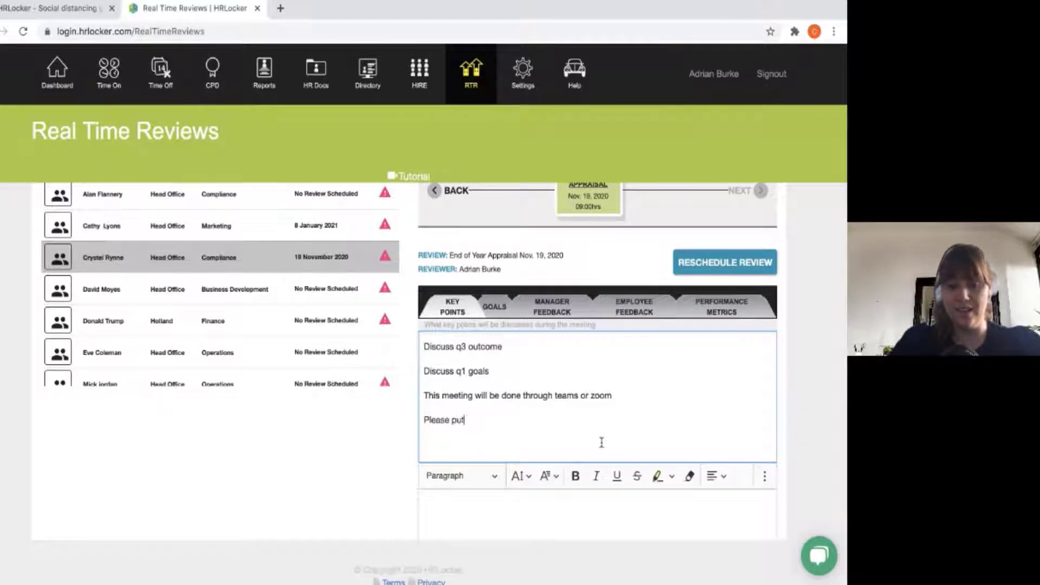
text( amy points you)
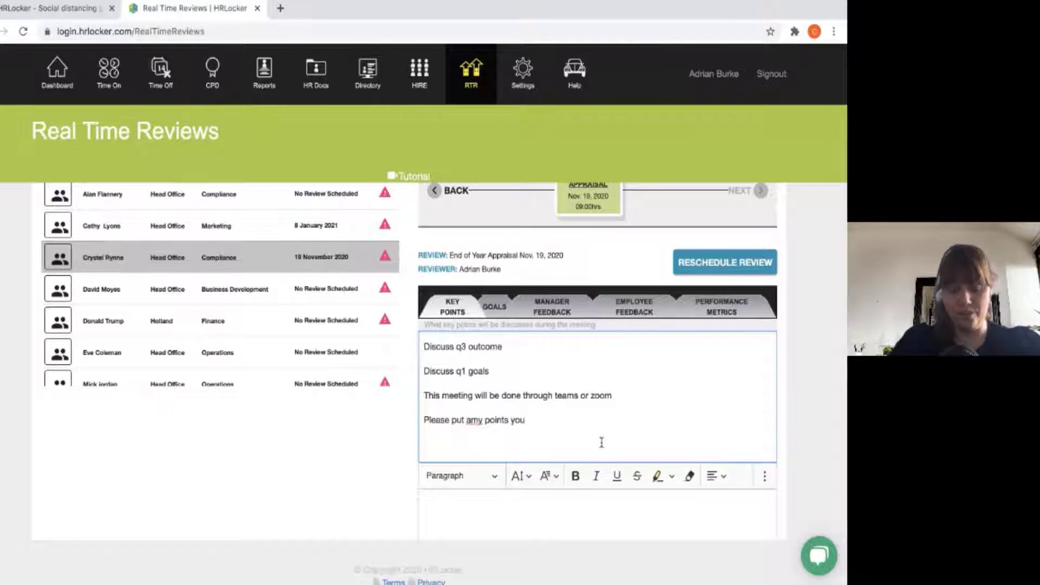
text(would li)
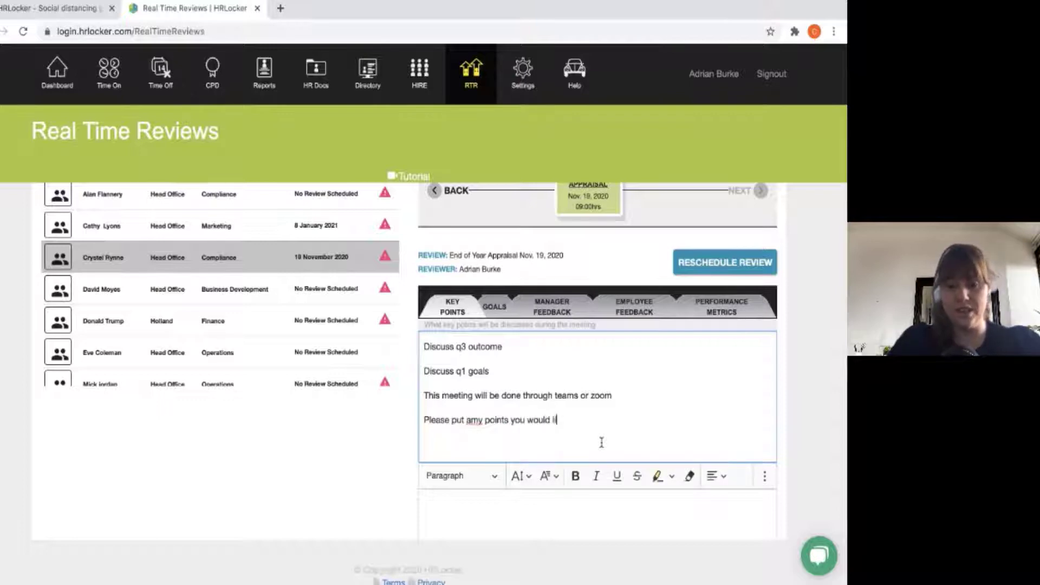
text(ke discuss)
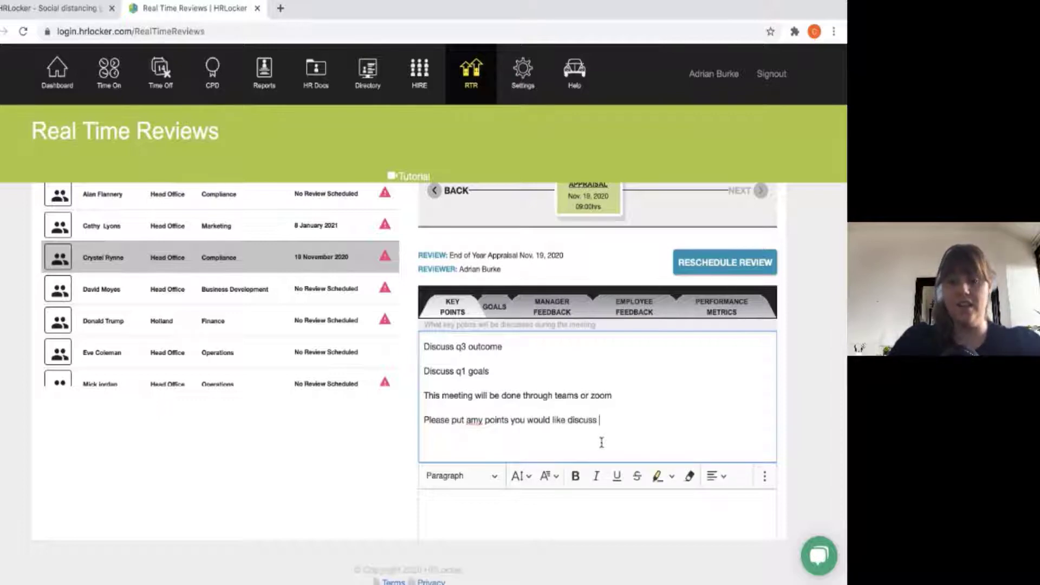
click(477, 421)
key(BackSpace)
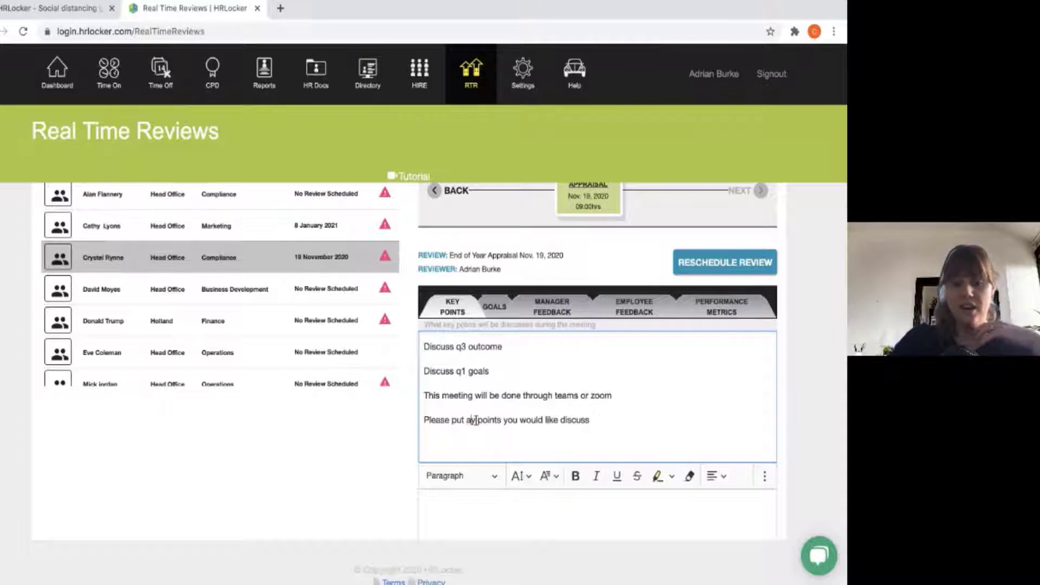
text(n)
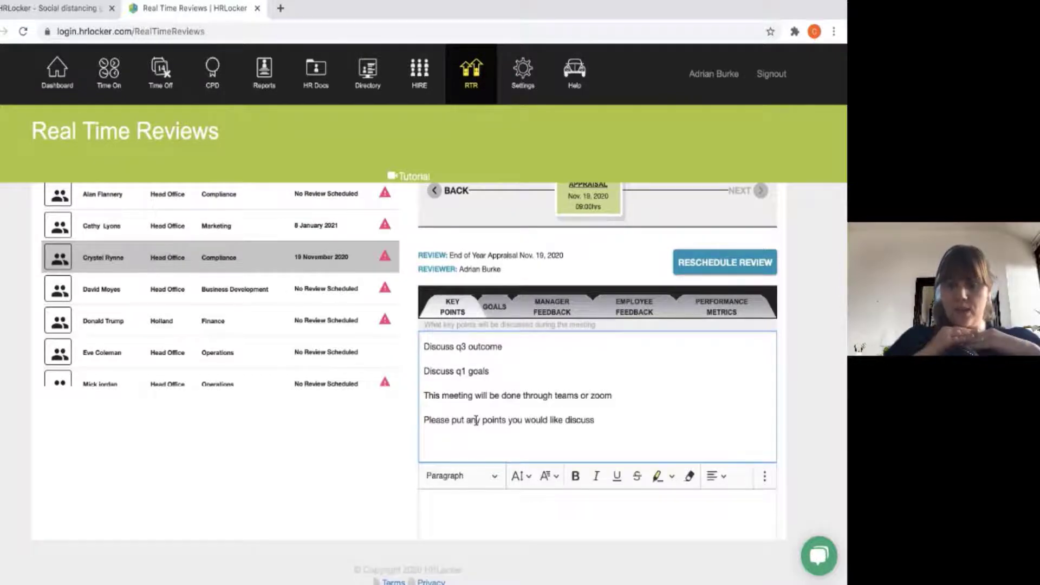
Look over the area below the manager's key points, then open the appraisal's Goals section at the manager's input
scroll(535, 450, down, 3)
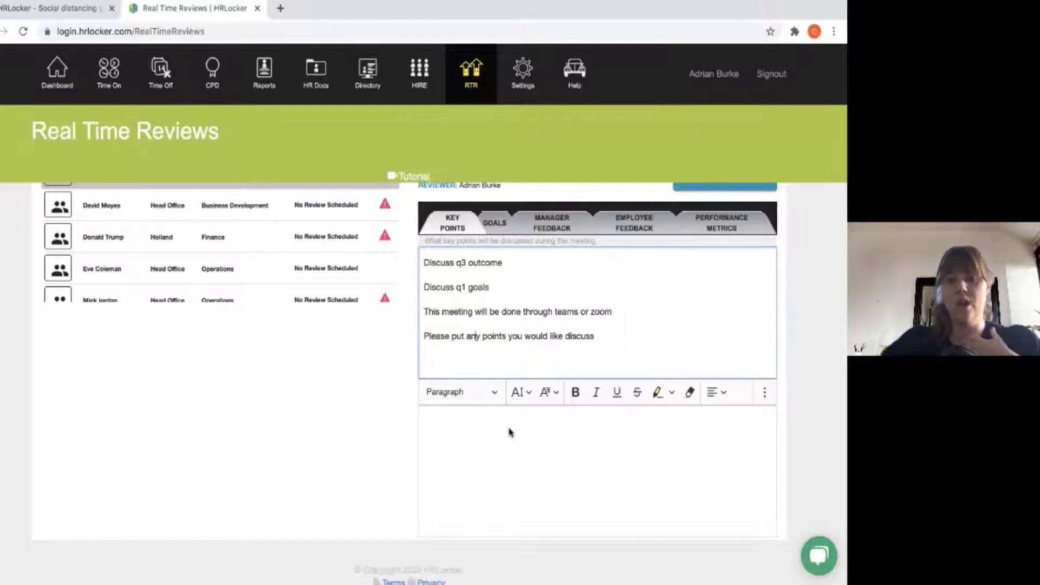
scroll(485, 488, down, 3)
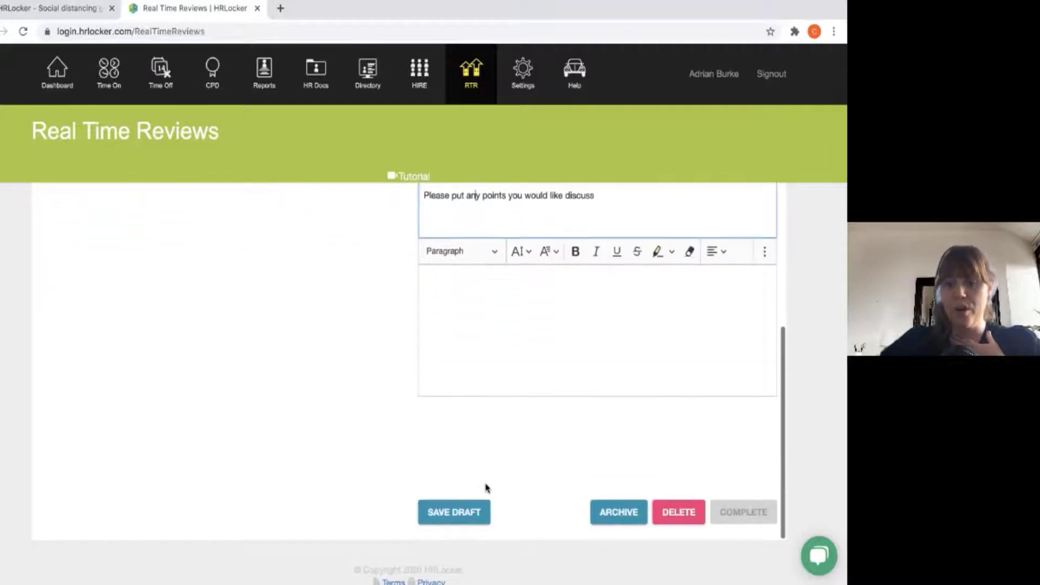
scroll(486, 488, up, 3)
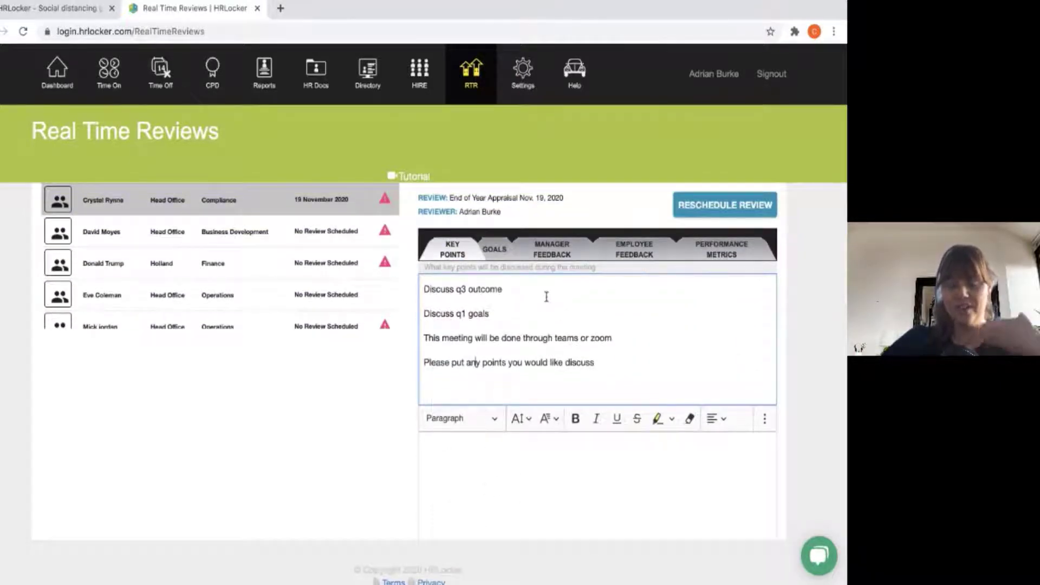
click(495, 252)
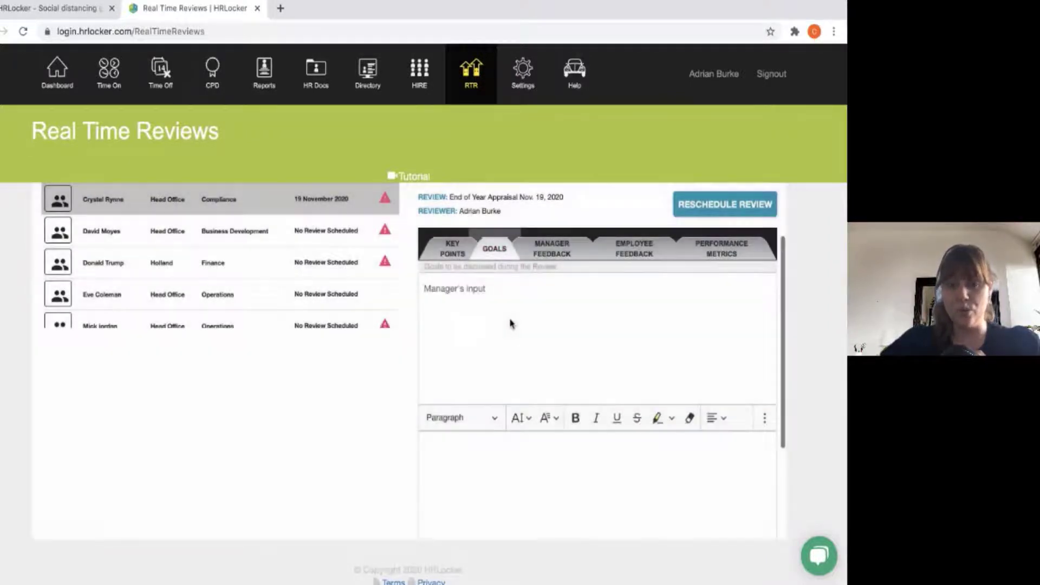
click(457, 298)
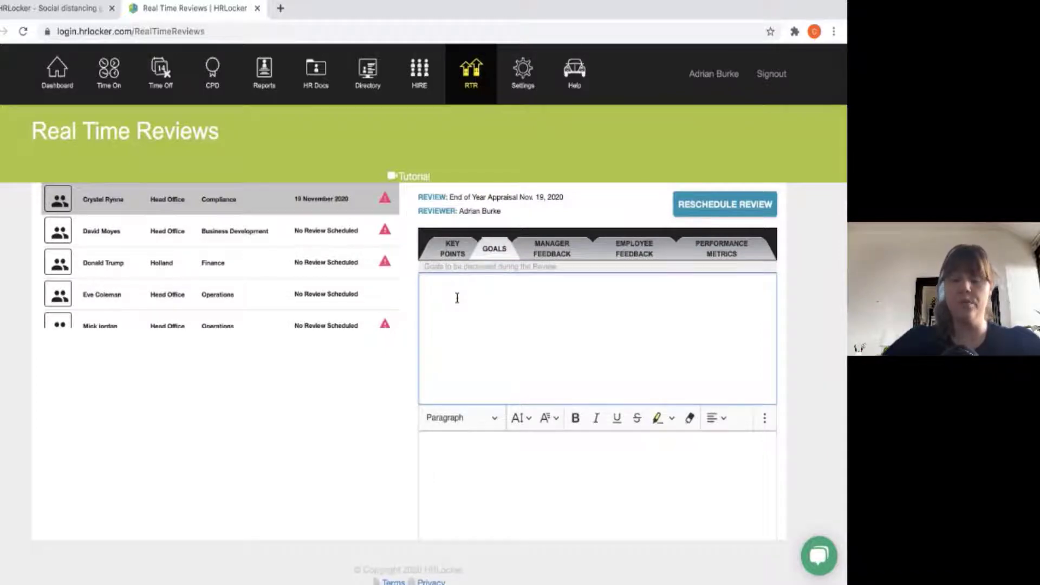
Go back along the employee's review timeline to view the past reviews
scroll(455, 295, up, 2)
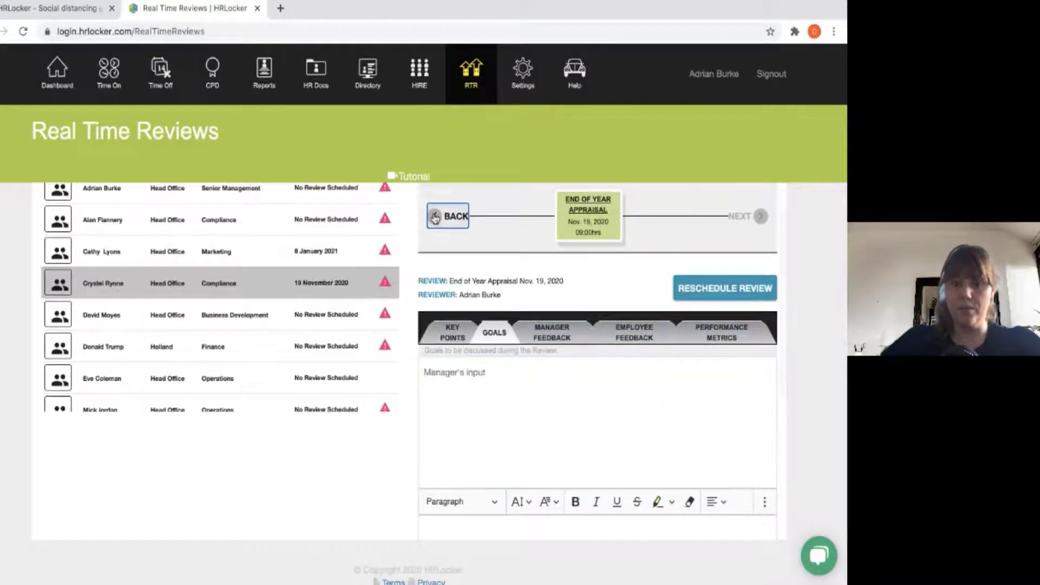
click(435, 218)
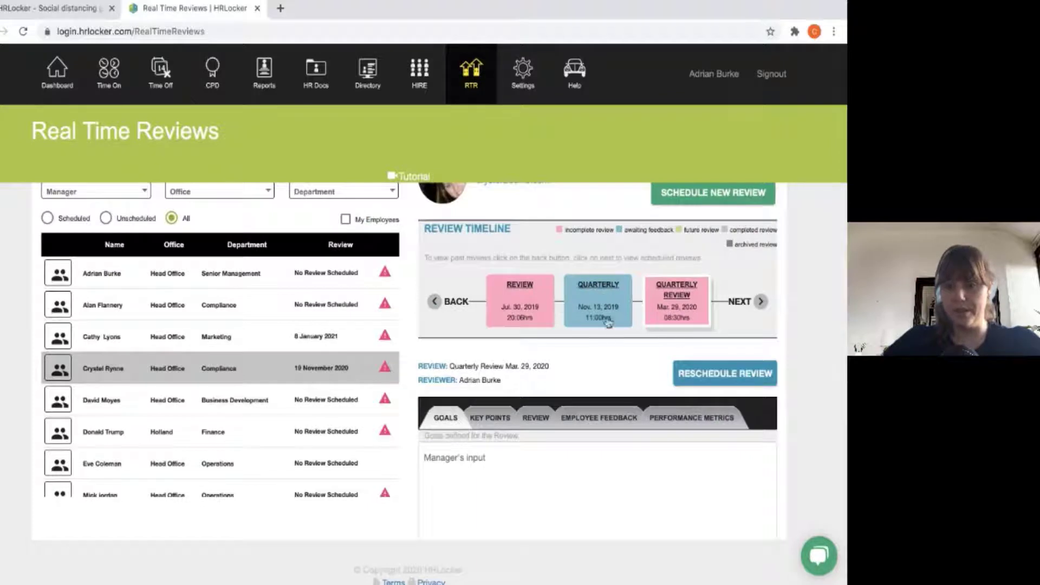
Move forward along the review timeline to the End of Year Appraisal and look over its Goals section
click(738, 302)
scroll(496, 345, down, 2)
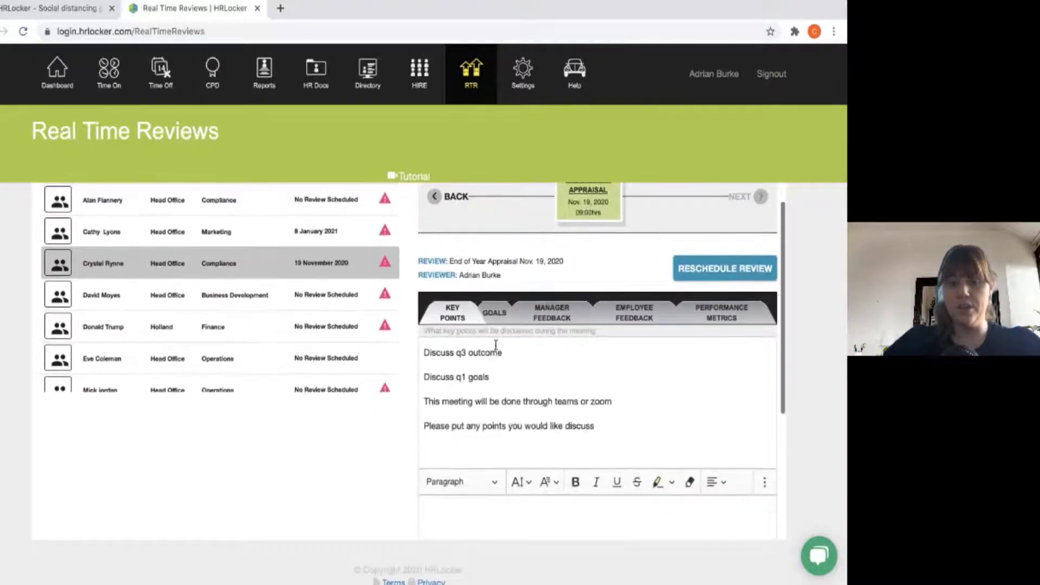
click(494, 313)
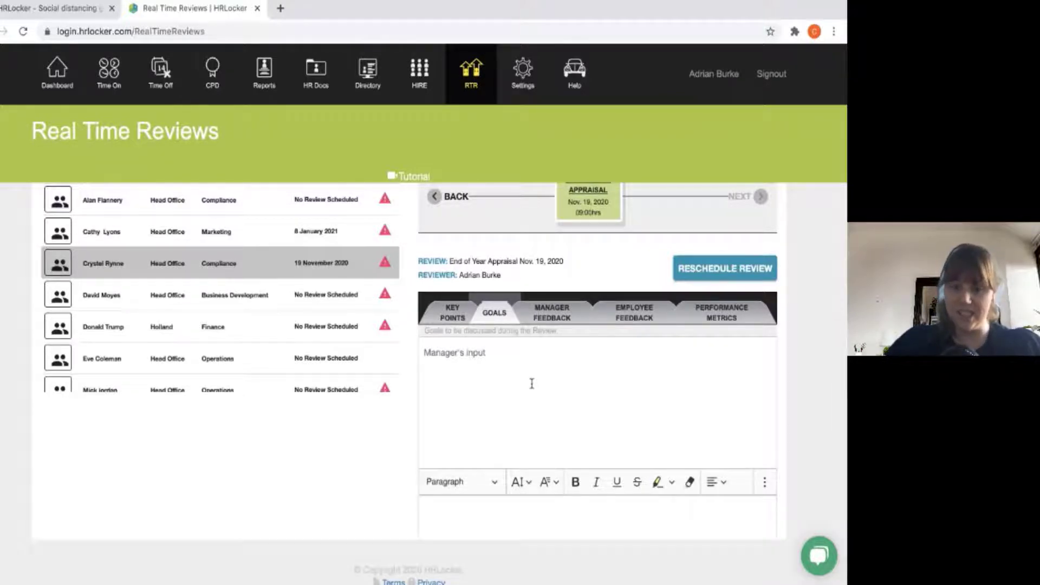
scroll(532, 384, down, 1)
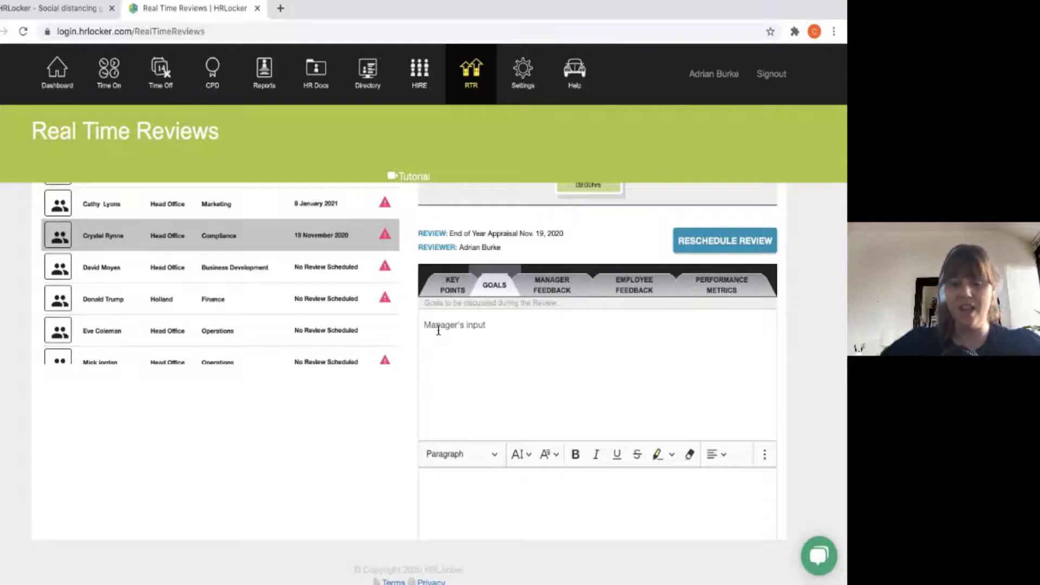
scroll(469, 390, down, 2)
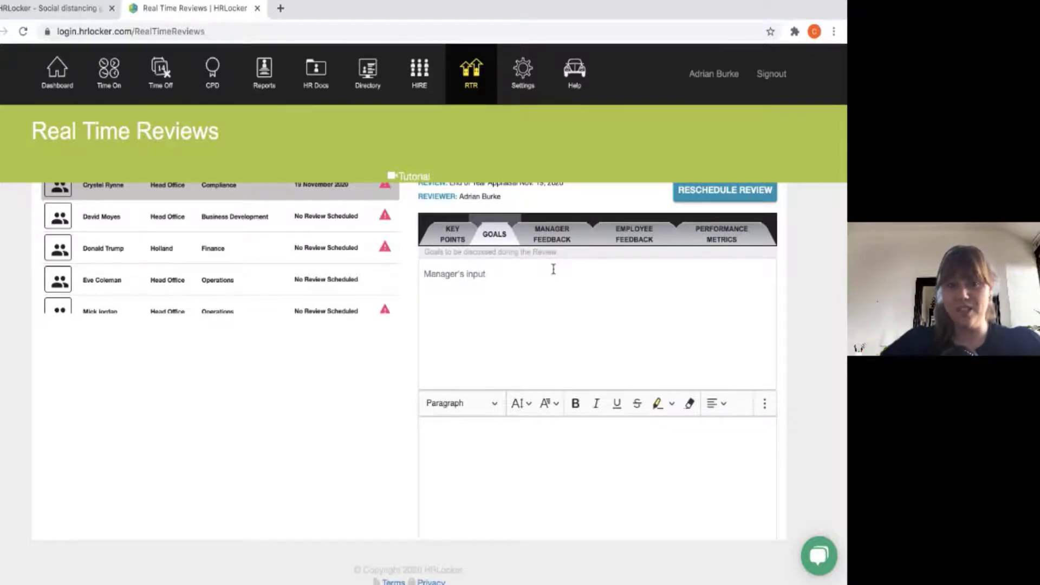
scroll(554, 269, up, 2)
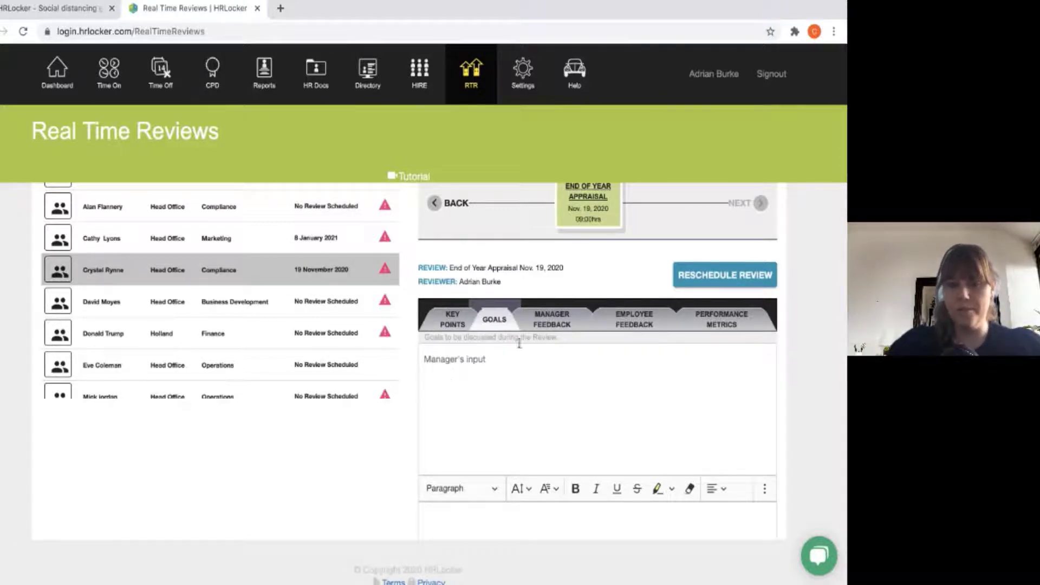
Open the appraisal's Manager Feedback section and place the cursor in the manager's input area
click(557, 328)
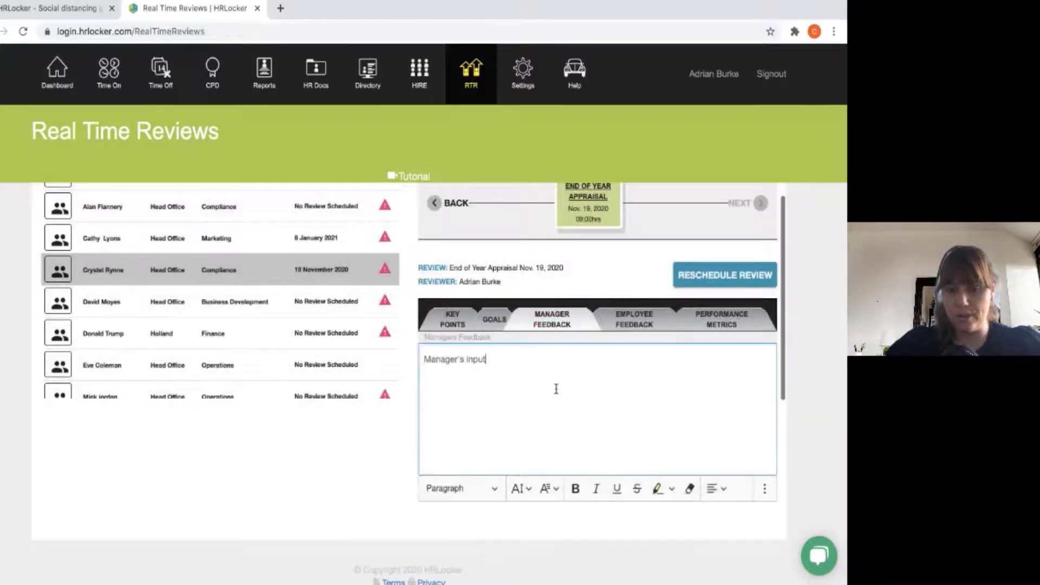
click(556, 389)
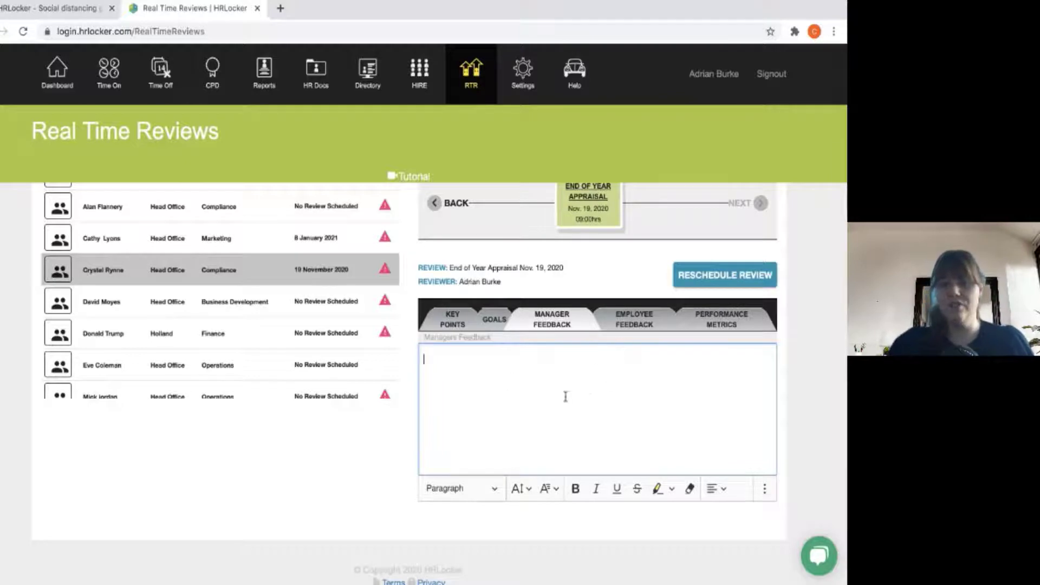
click(618, 454)
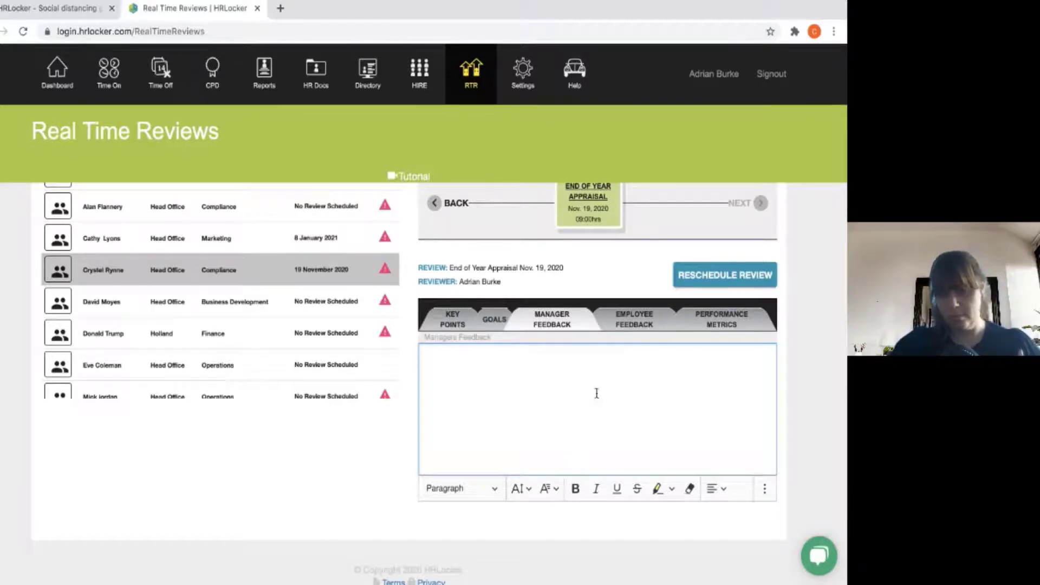
View the Employee Feedback section, including its satisfaction ratings and employee documents
click(637, 326)
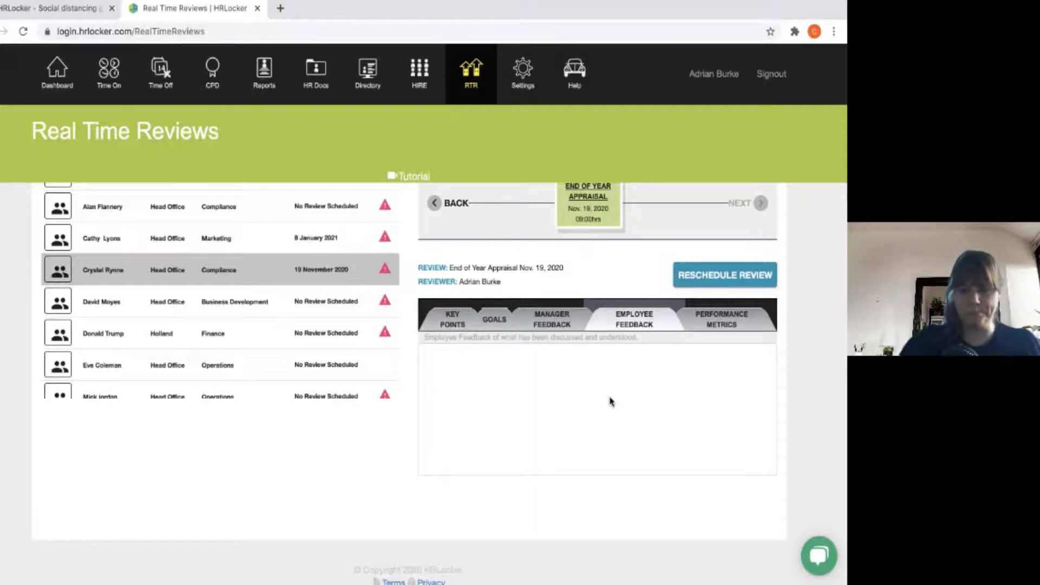
scroll(610, 401, down, 1)
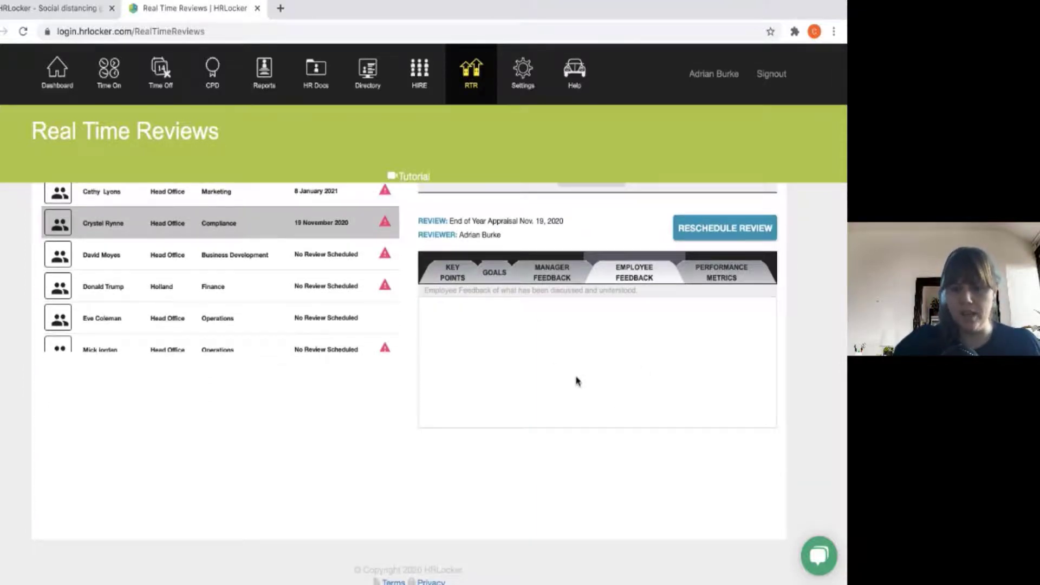
scroll(576, 381, down, 3)
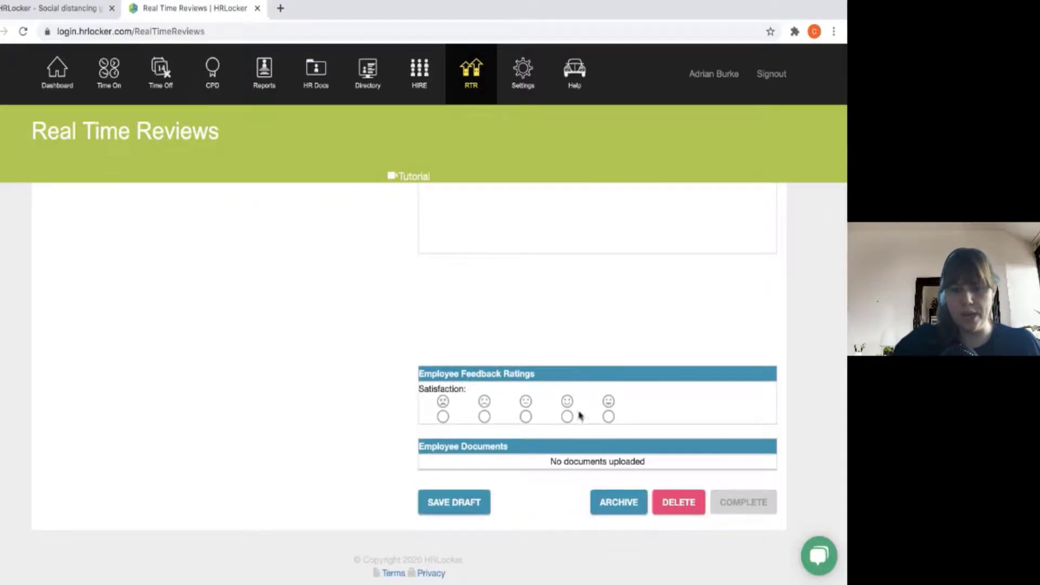
scroll(627, 383, up, 3)
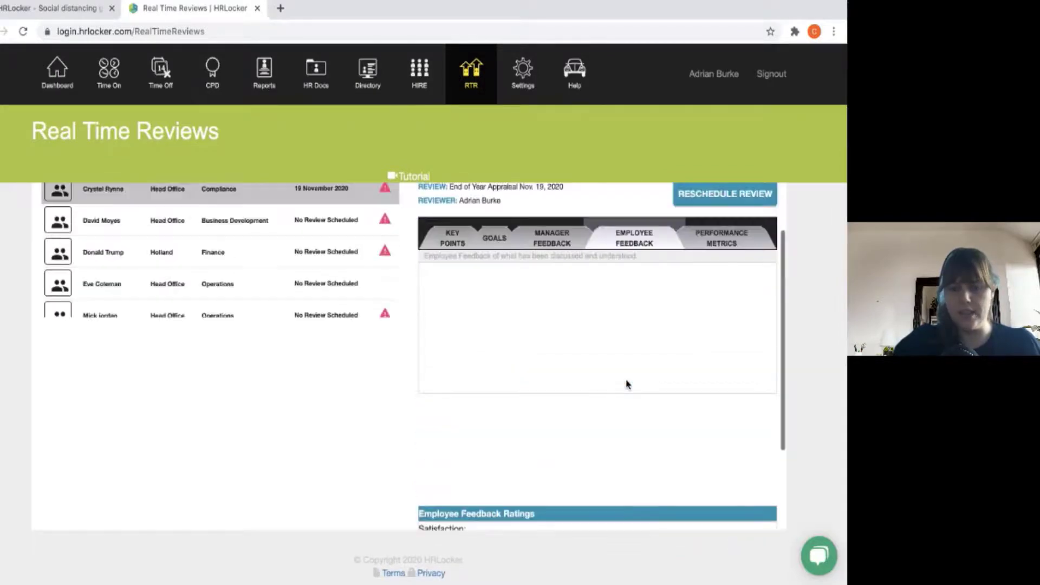
Return to the Manager Feedback section and examine its reviewer satisfaction ratings and document upload area
click(550, 239)
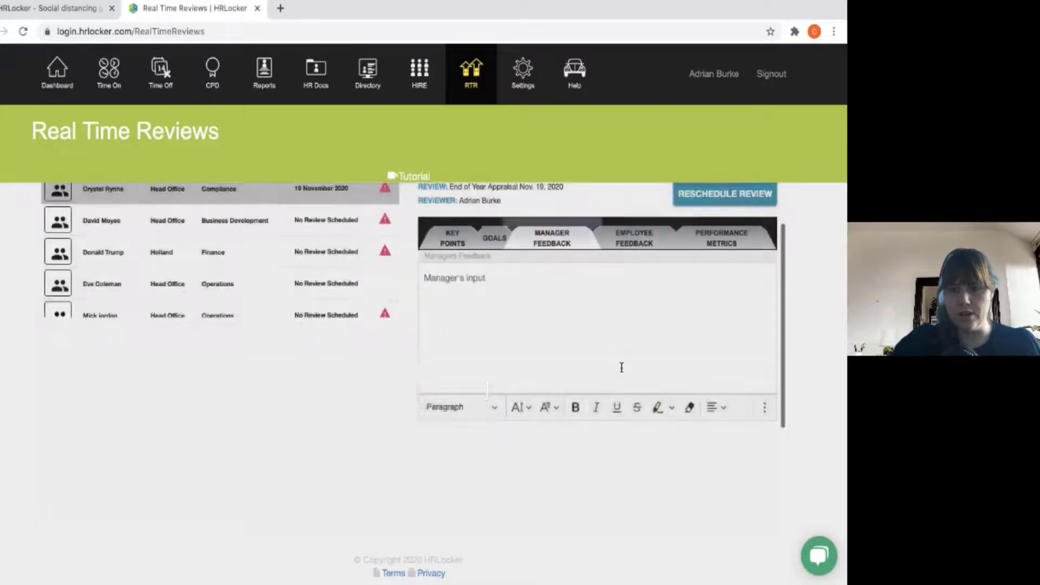
scroll(620, 366, down, 3)
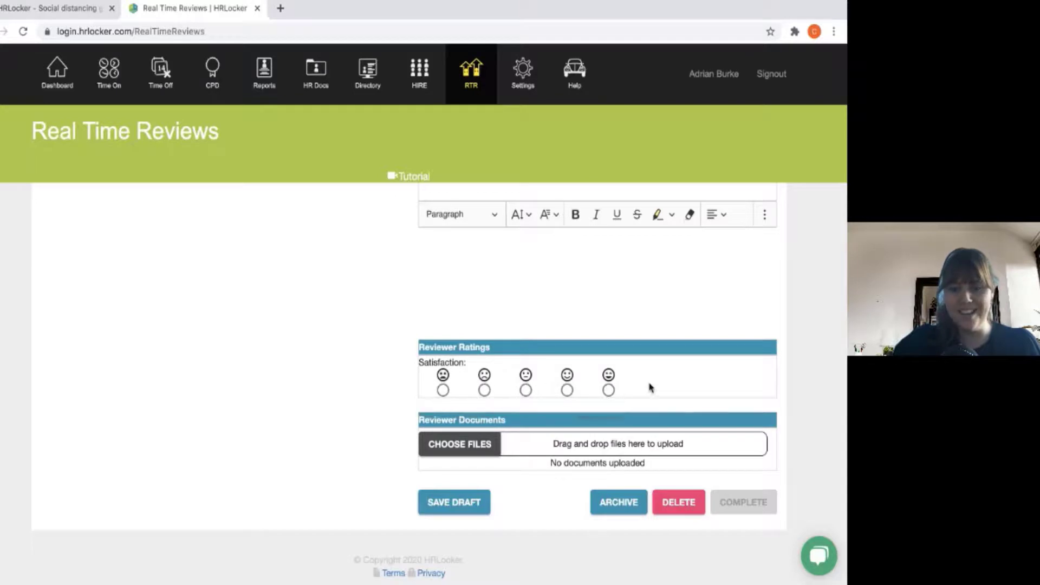
scroll(658, 386, up, 1)
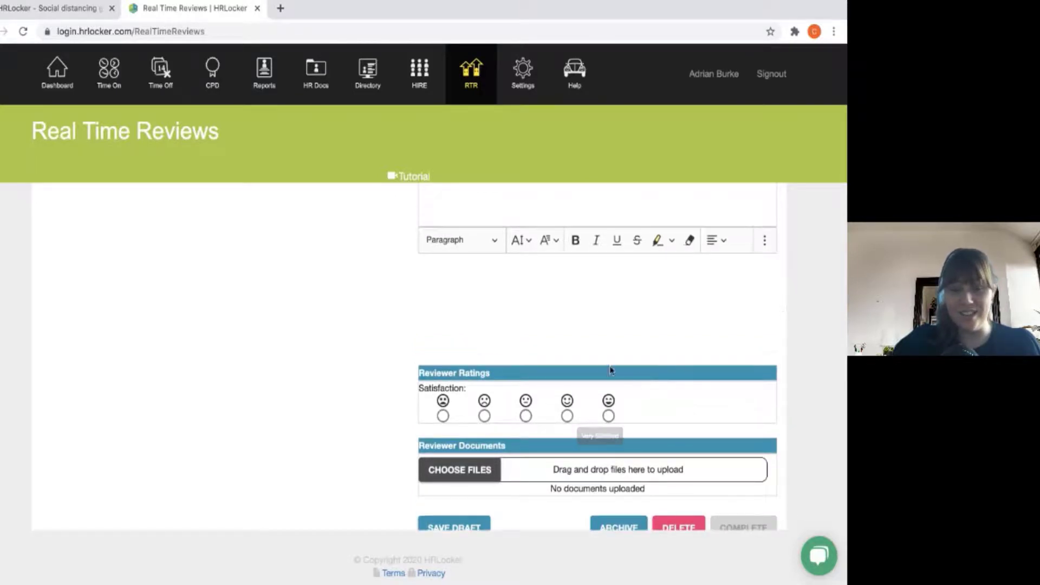
scroll(604, 367, down, 1)
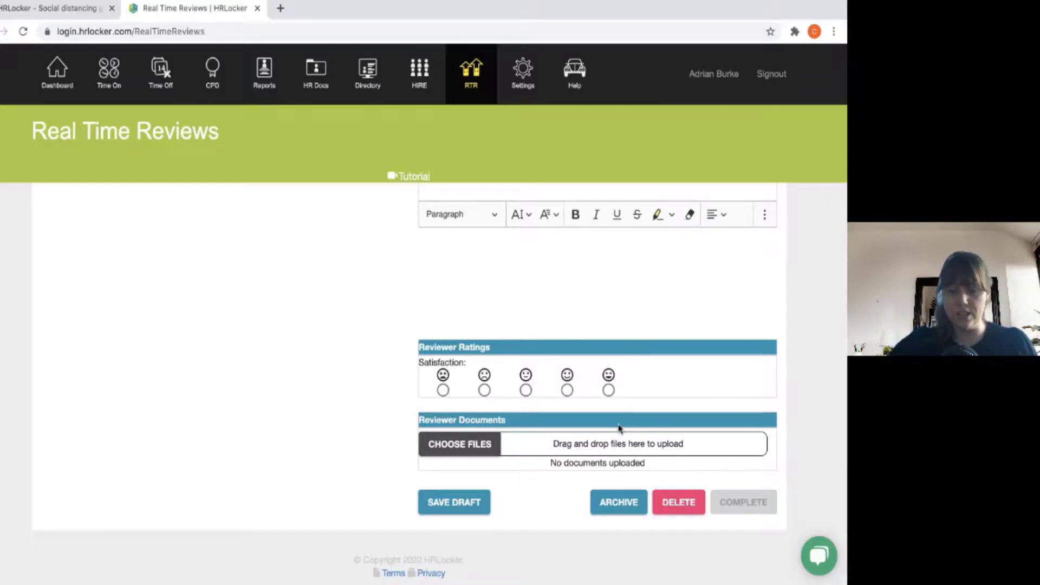
scroll(644, 420, up, 6)
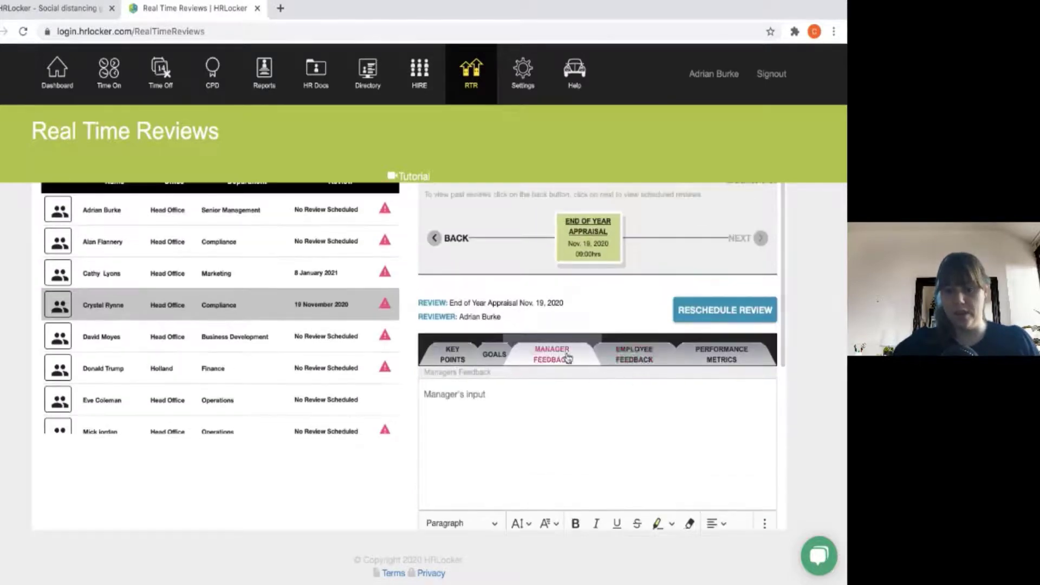
Examine the Employee Feedback Ratings again, then go back to the manager's input in the Goals section
click(634, 358)
scroll(638, 406, down, 4)
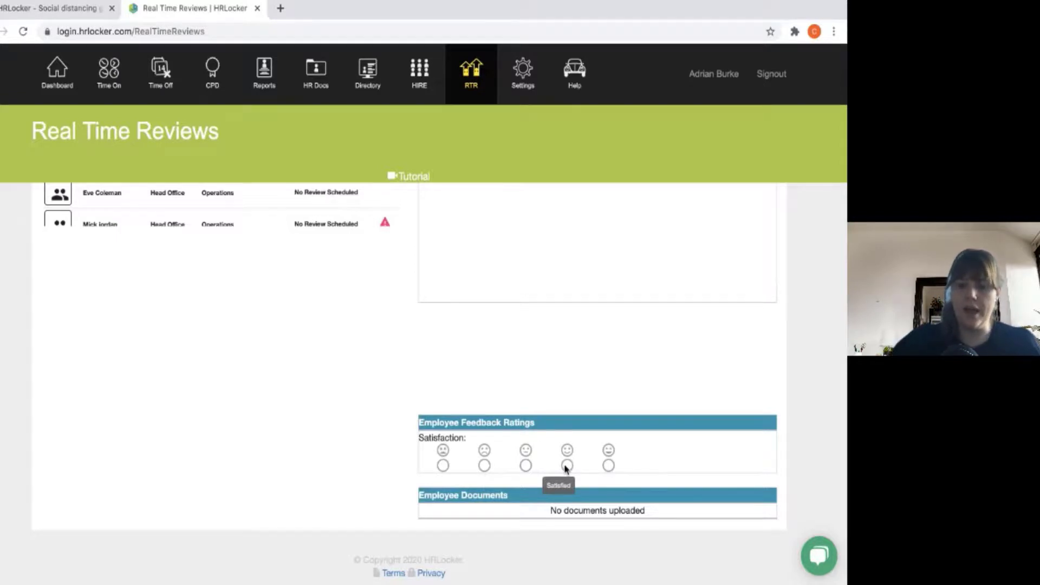
scroll(565, 469, up, 6)
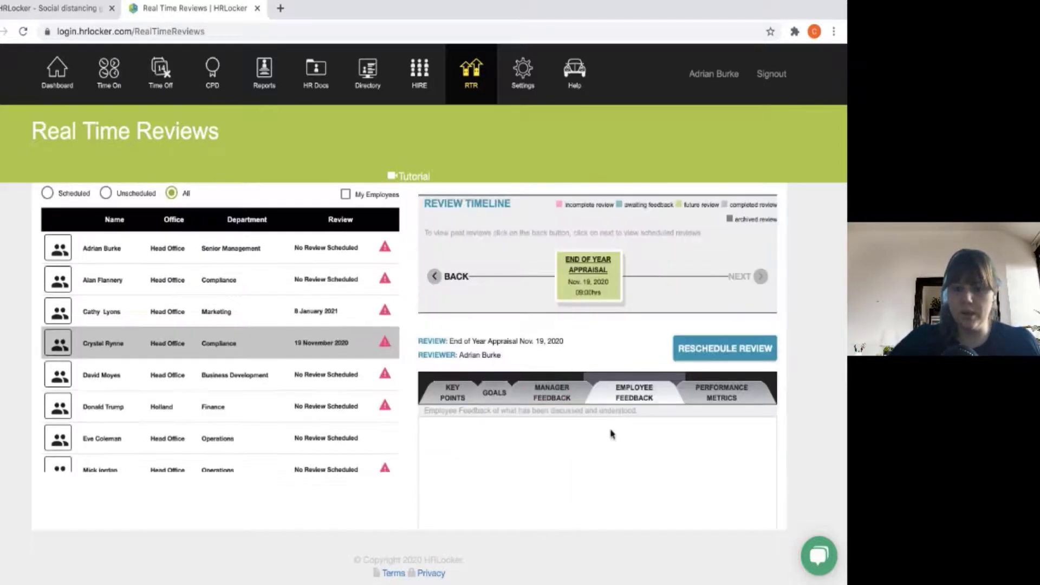
scroll(611, 434, down, 3)
scroll(611, 434, down, 3)
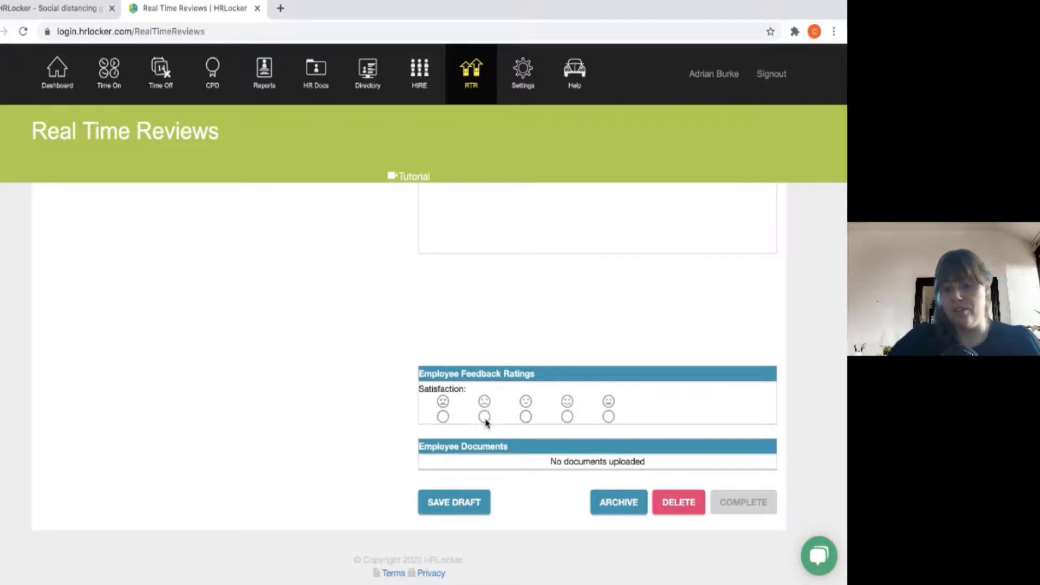
drag(420, 374, 533, 374)
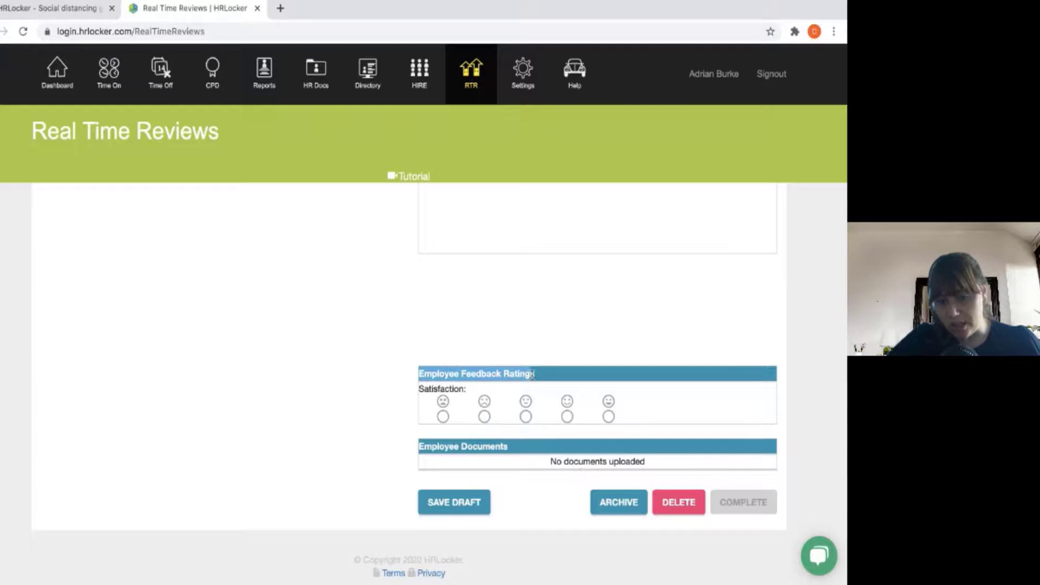
click(470, 389)
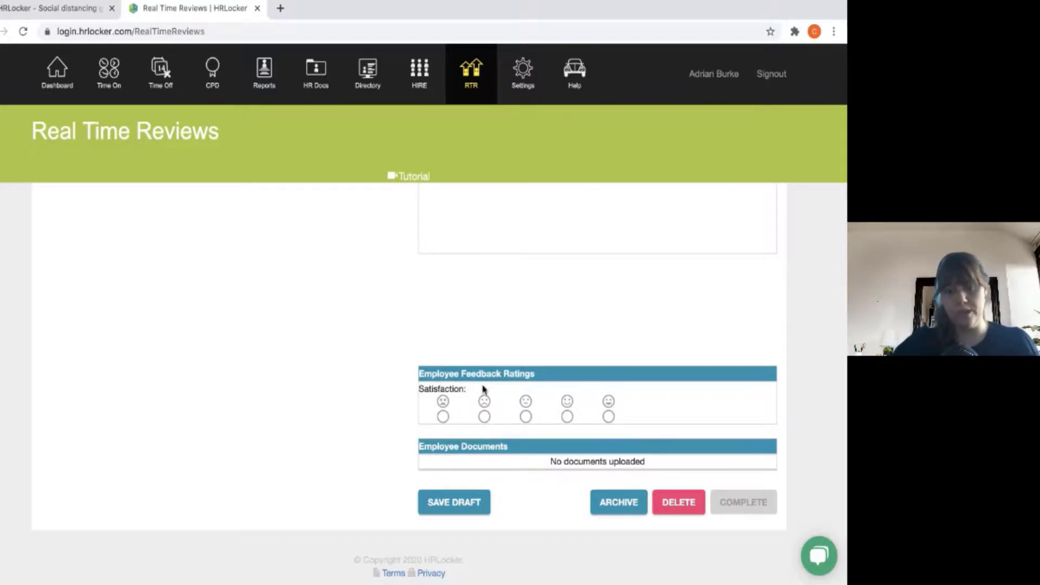
scroll(638, 382, up, 6)
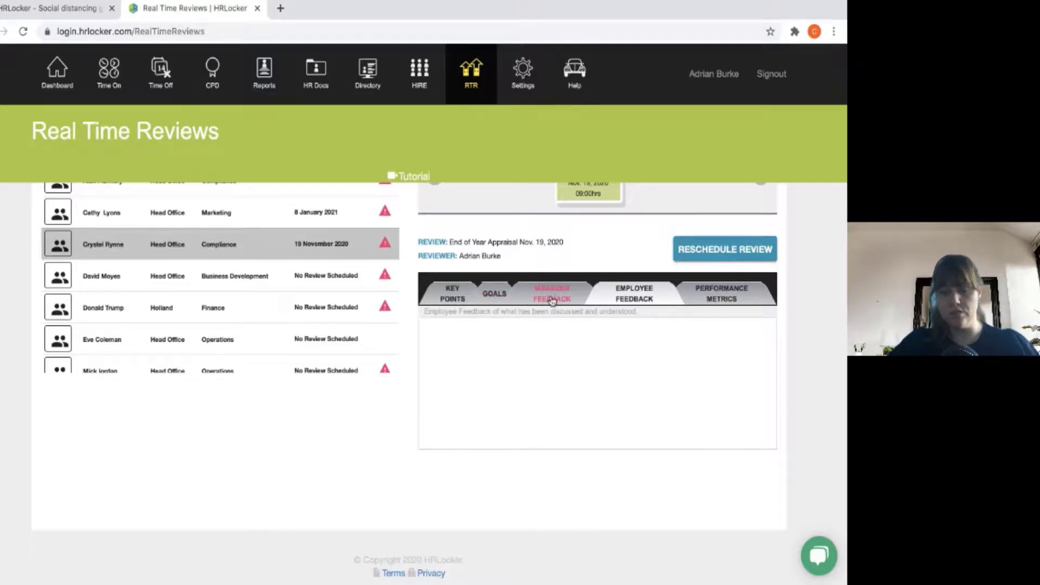
click(494, 298)
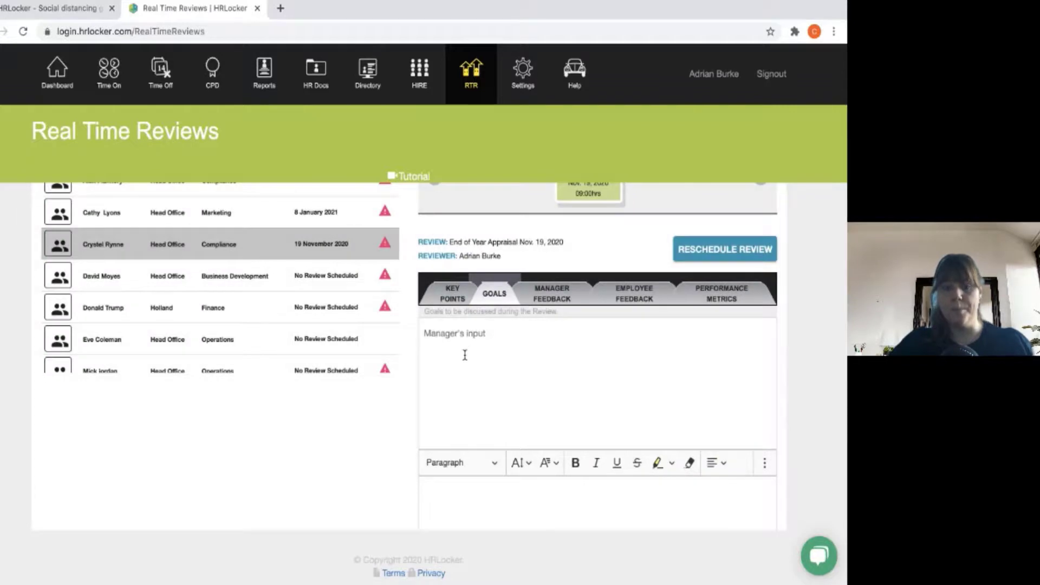
click(466, 344)
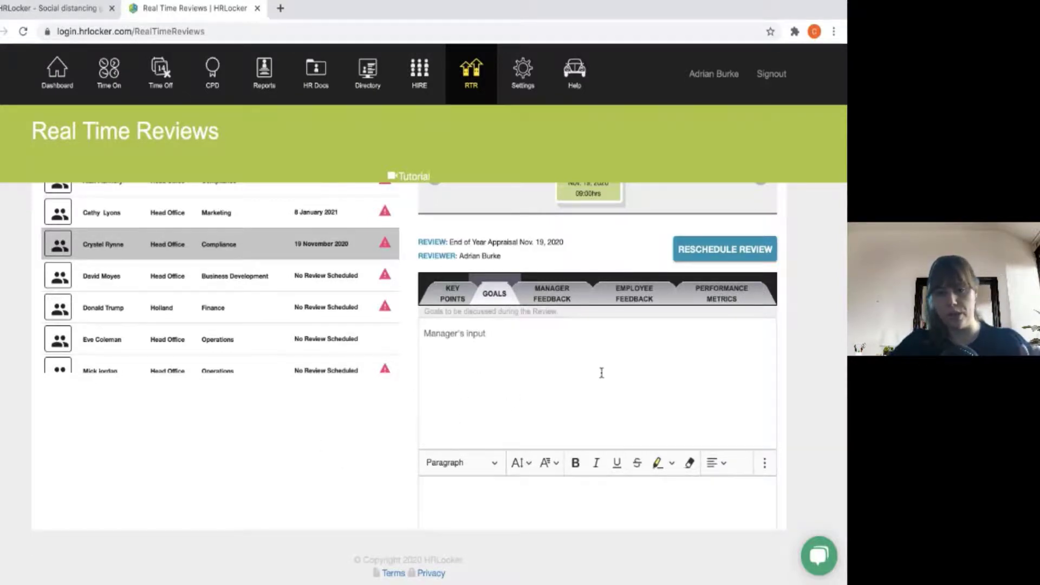
In the appraisal's Performance Metrics, rate Team Work, Flexibility and Customer Satisfaction 3 and Ownership 4
click(747, 299)
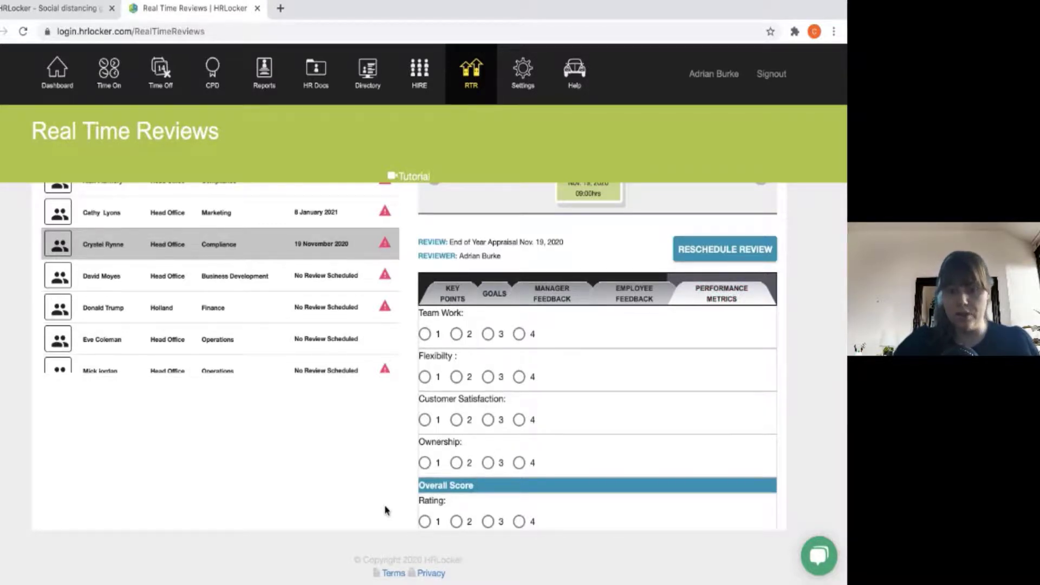
scroll(390, 506, down, 2)
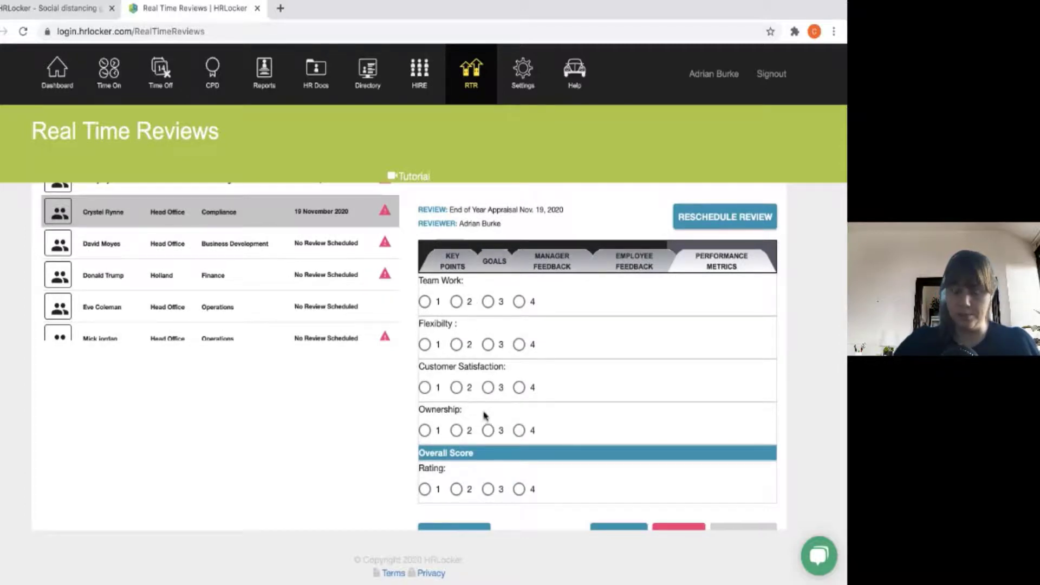
click(488, 301)
click(489, 345)
click(488, 387)
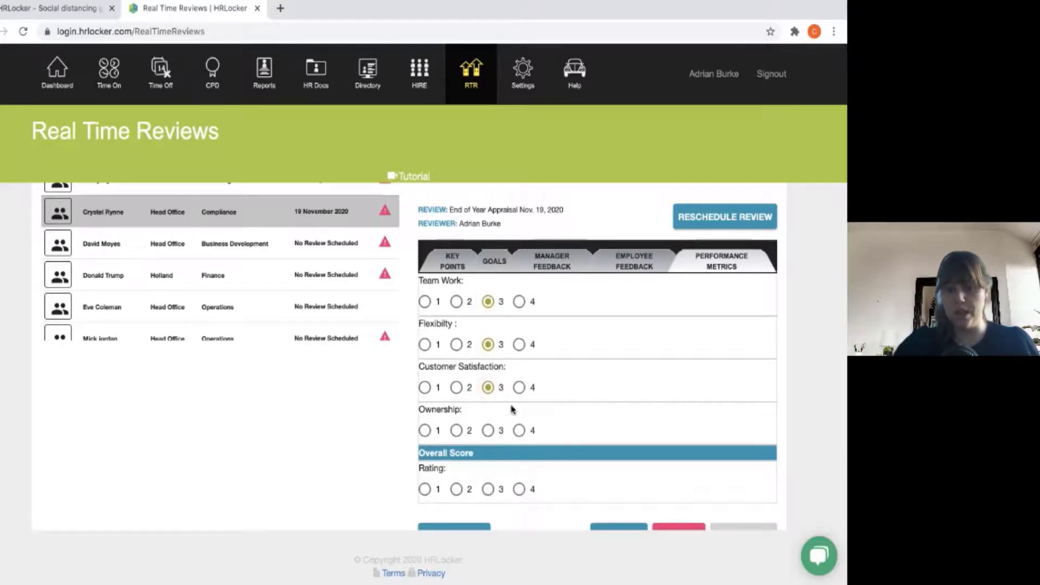
click(519, 430)
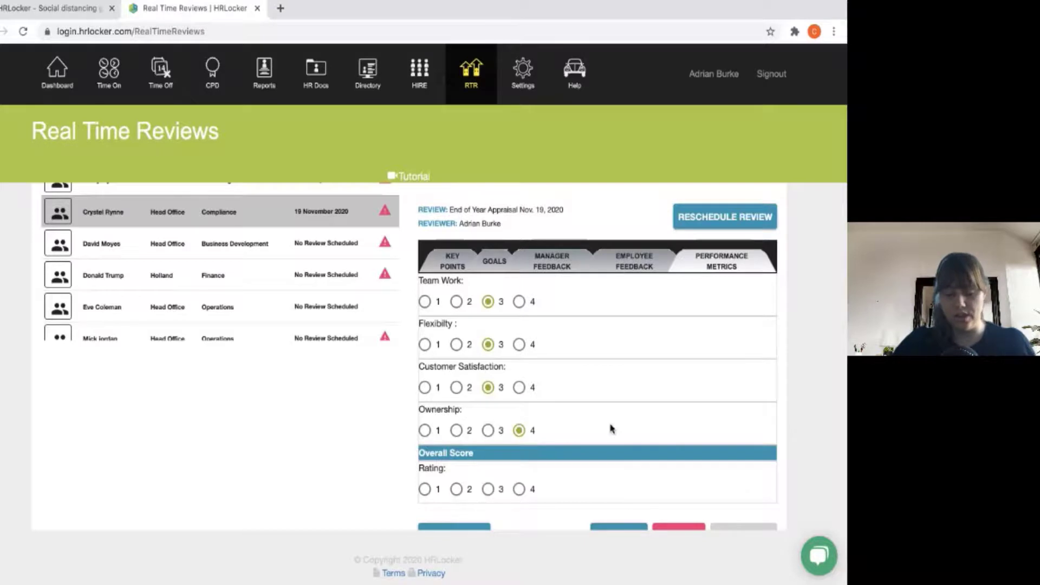
Look over the overall score and the options for saving or completing the appraisal, then return to the employee's review overview
scroll(610, 425, down, 1)
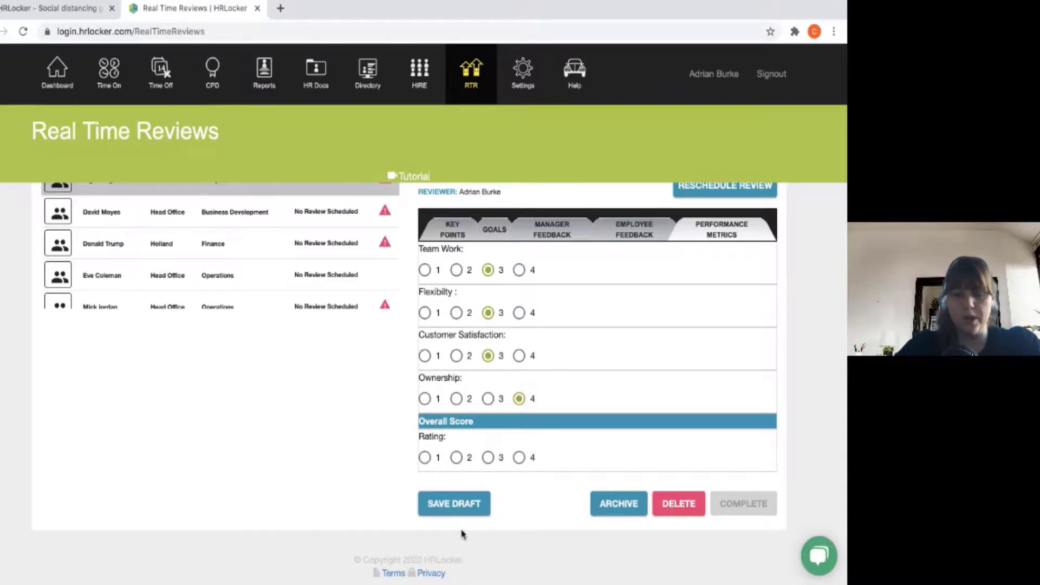
scroll(563, 325, up, 2)
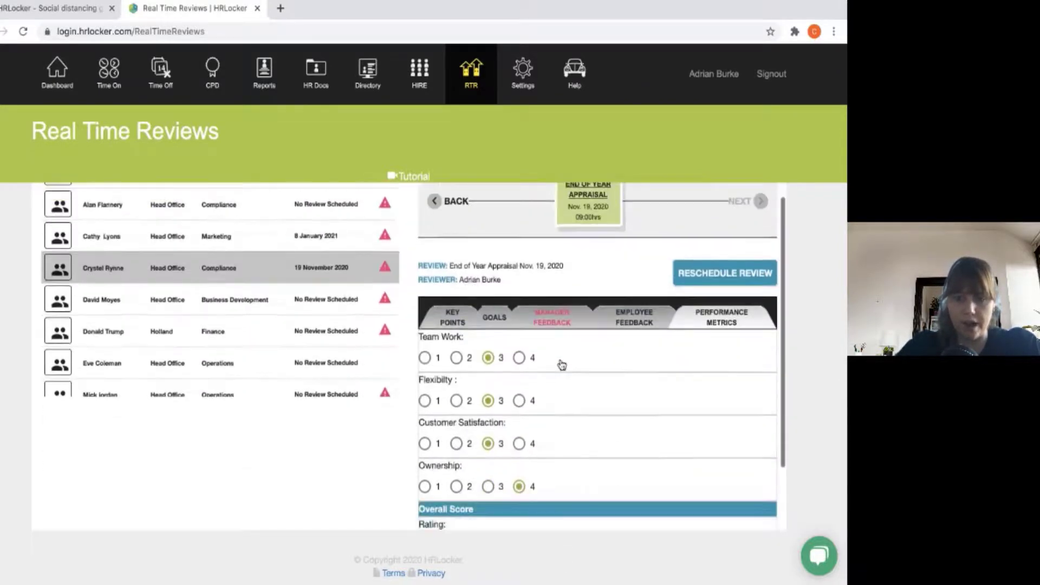
scroll(561, 364, down, 2)
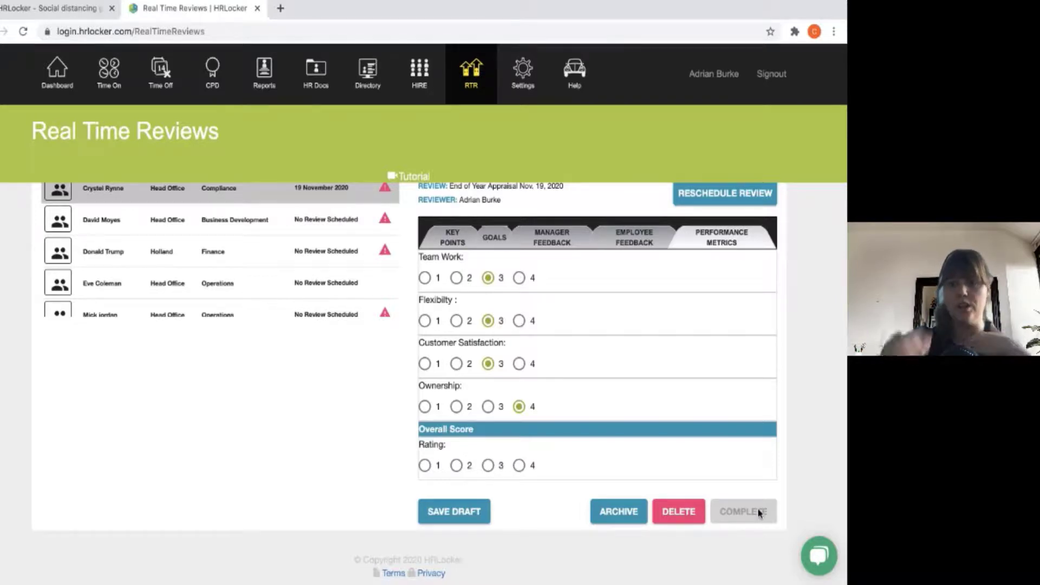
scroll(755, 366, up, 5)
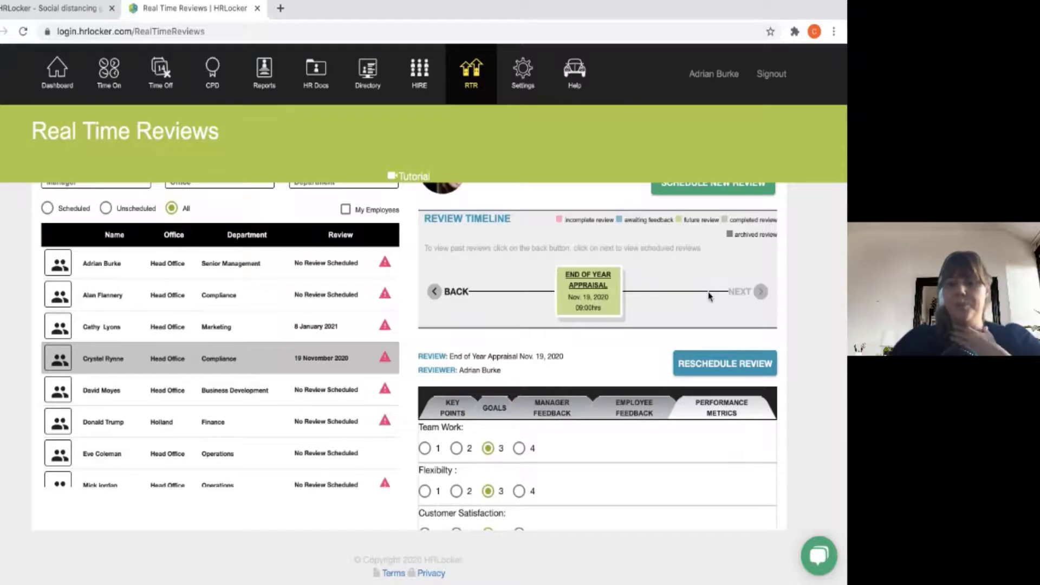
scroll(708, 294, up, 2)
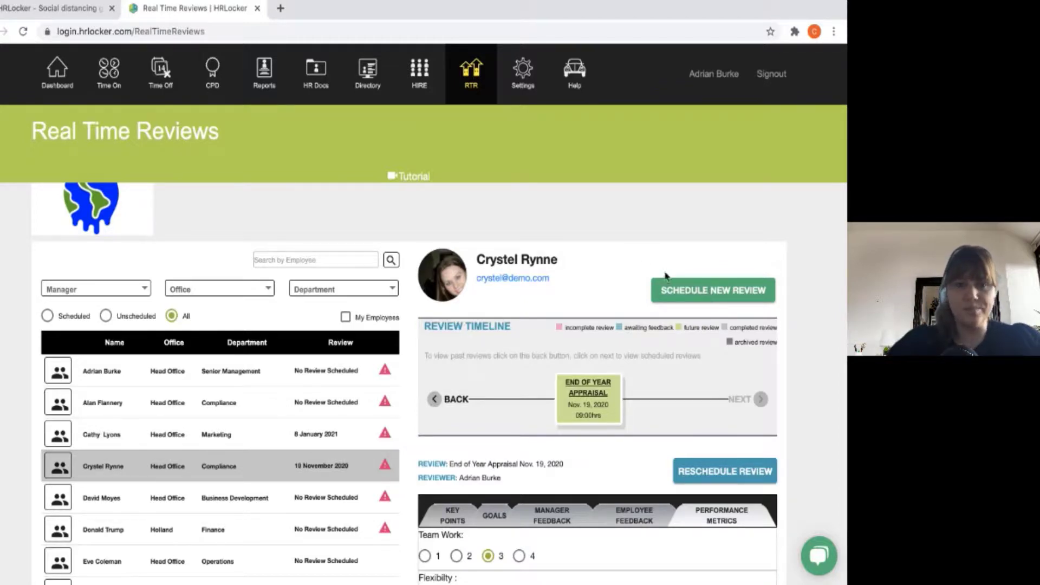
scroll(605, 253, up, 1)
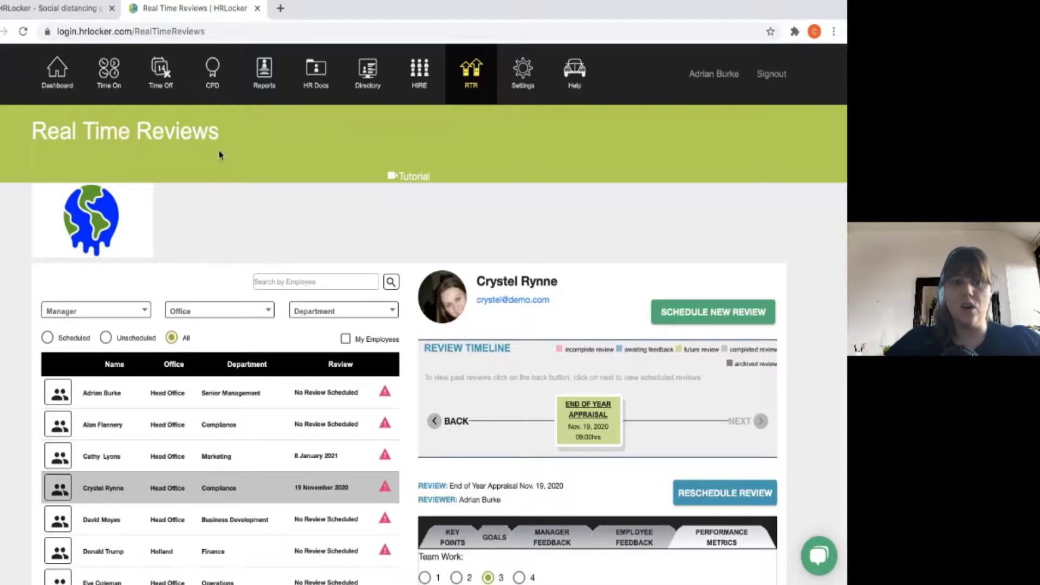
Open the CPD section, signing back in with the saved account e-mail and password
click(219, 81)
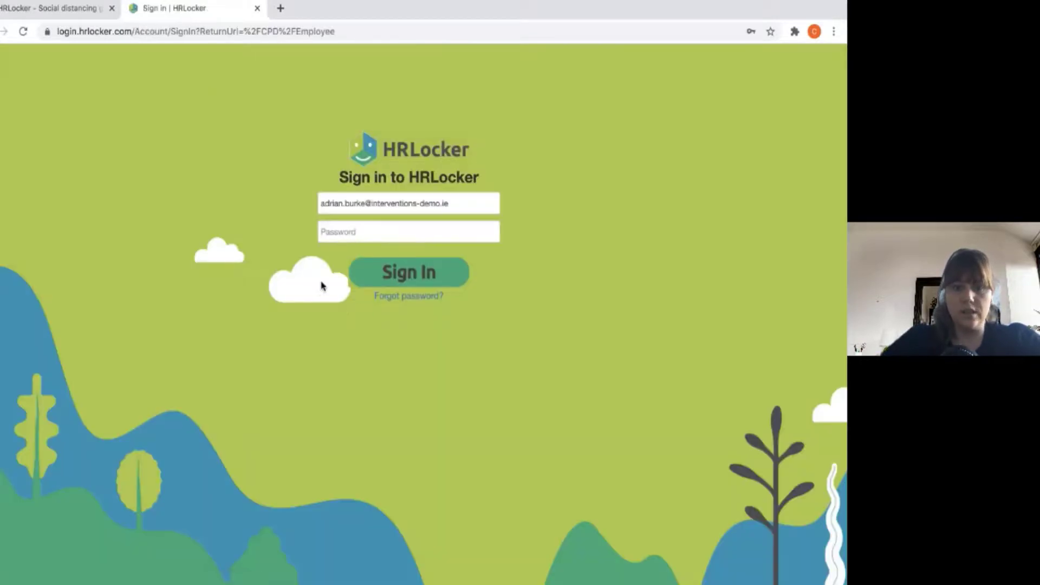
click(346, 231)
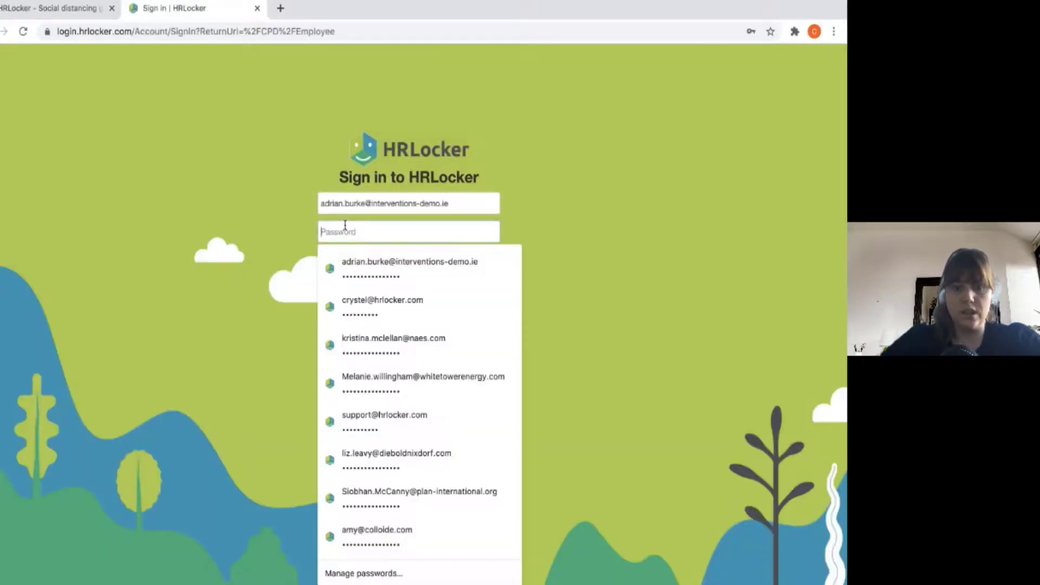
click(355, 266)
click(387, 283)
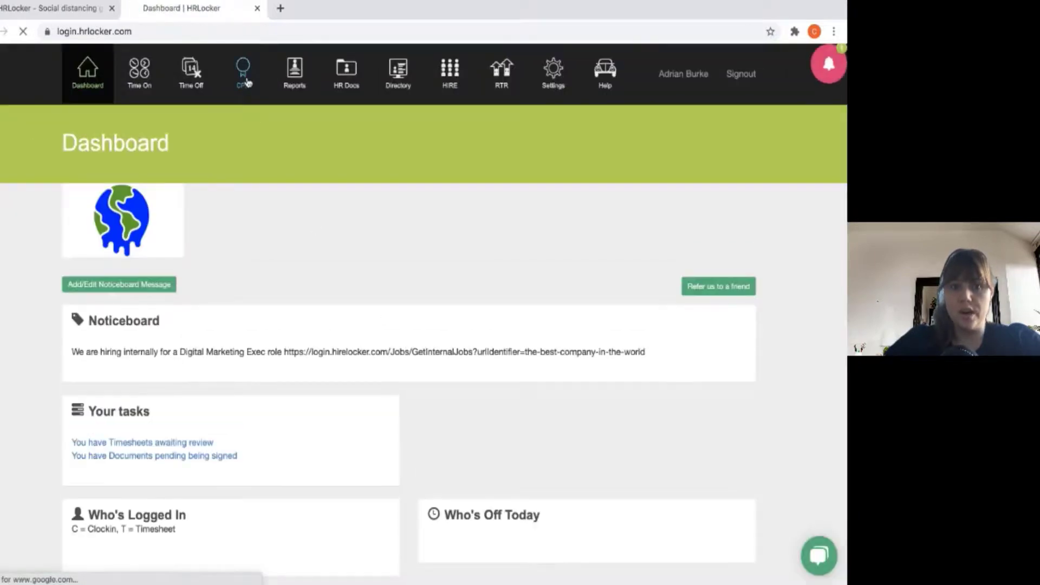
click(245, 79)
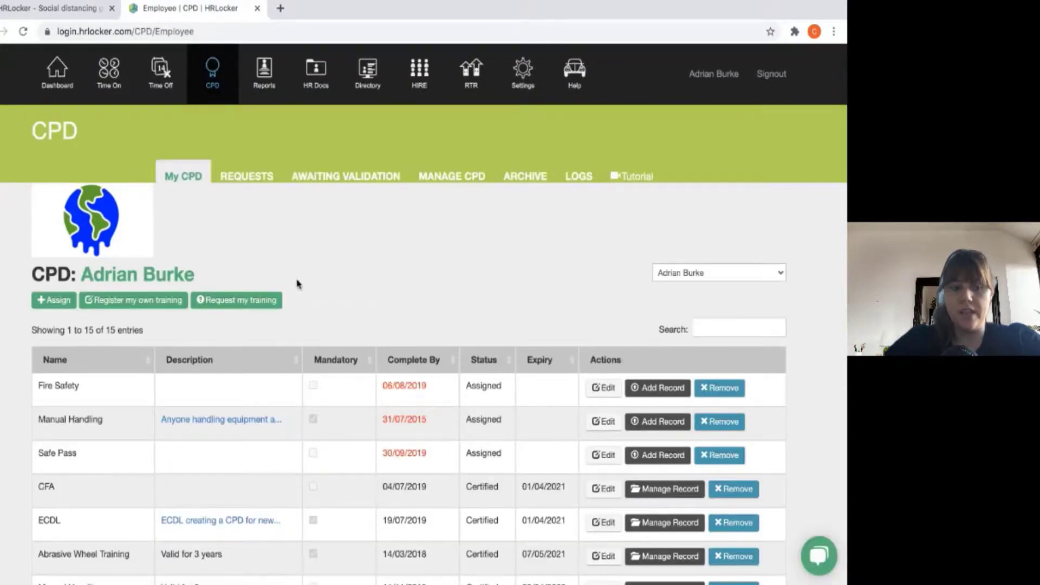
Start a request for own training and look through the list of existing training courses without choosing one
click(240, 300)
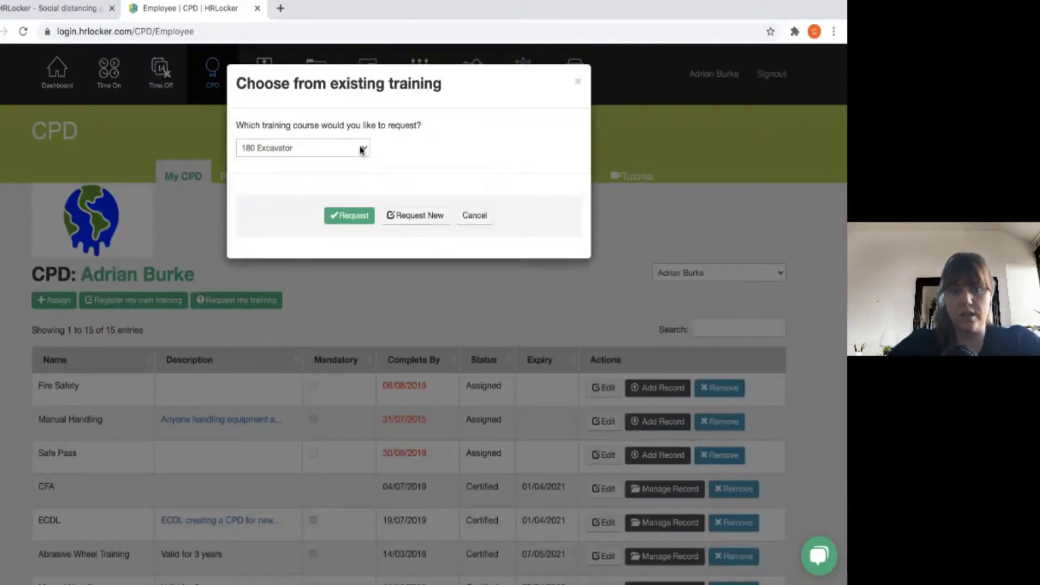
click(363, 150)
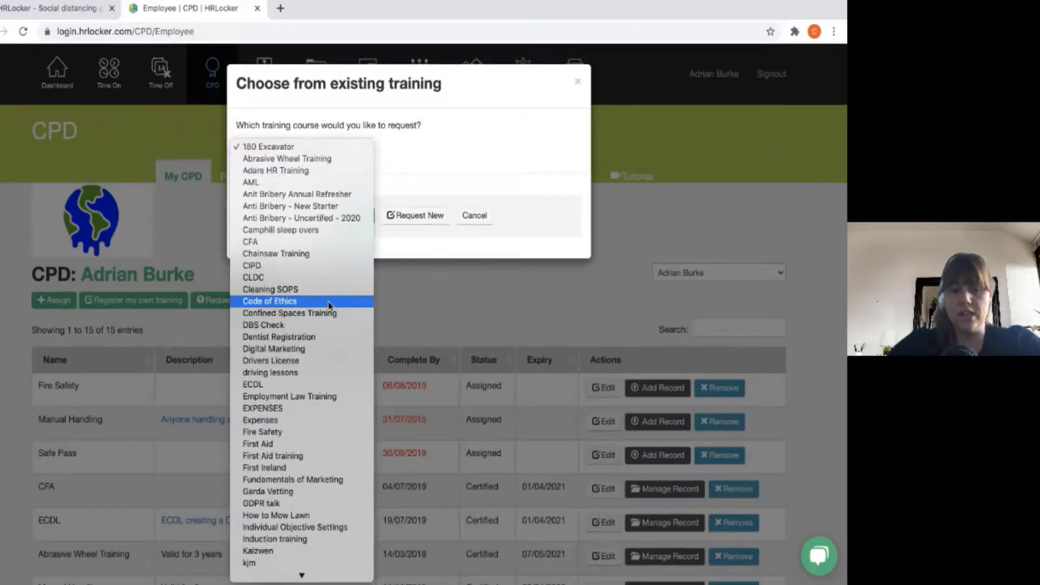
scroll(329, 305, down, 8)
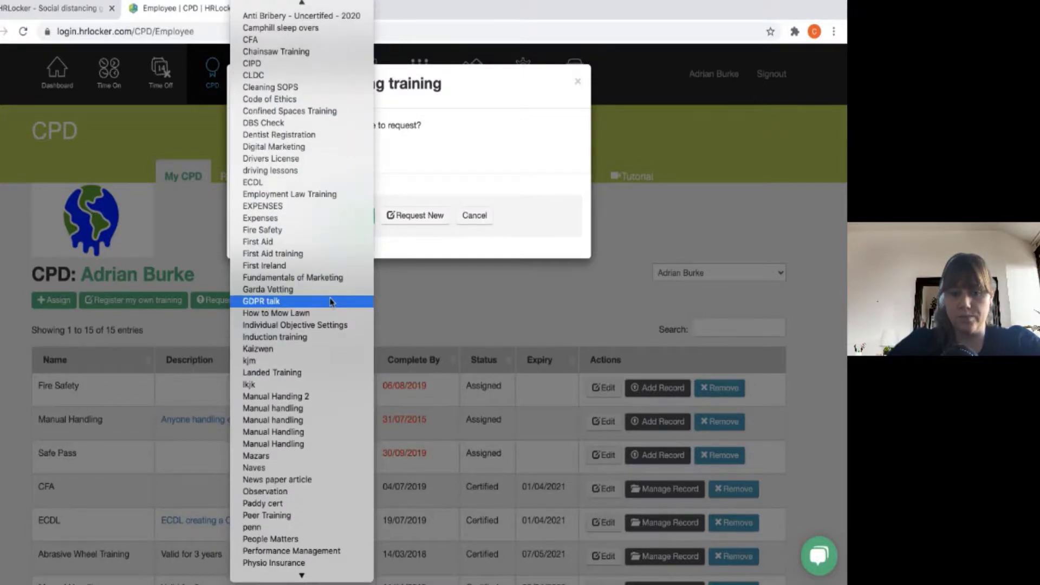
scroll(317, 411, down, 5)
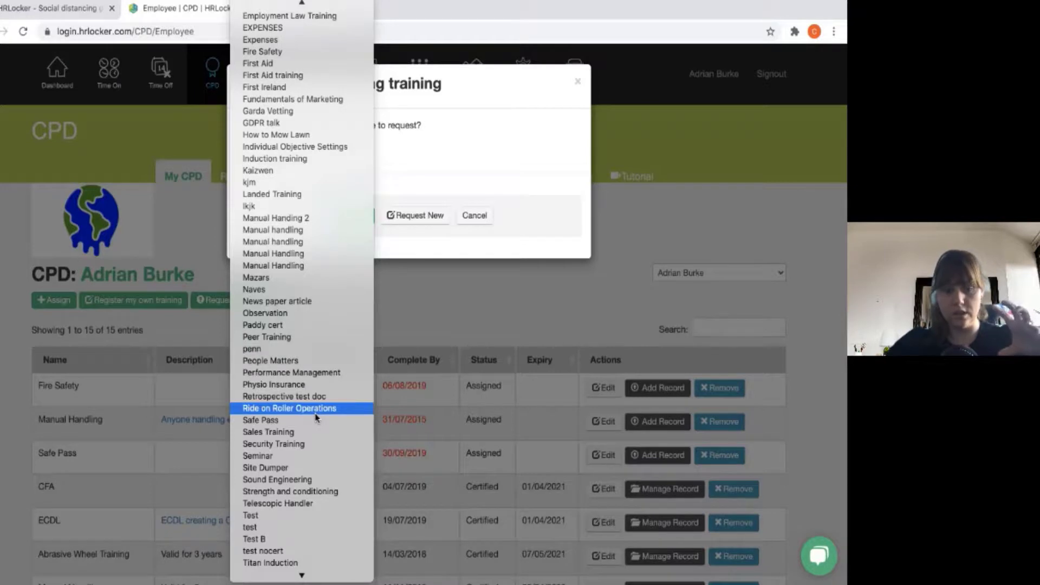
scroll(317, 417, down, 1)
click(529, 163)
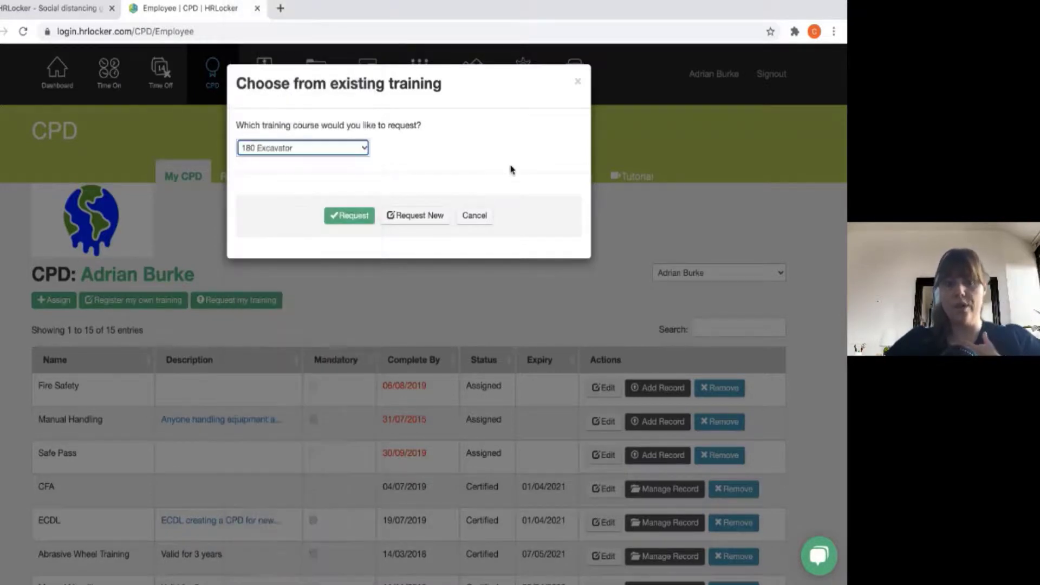
Open the form for requesting a new training course and examine its fields, from training name and delivery method to expected outcome and cost
click(417, 216)
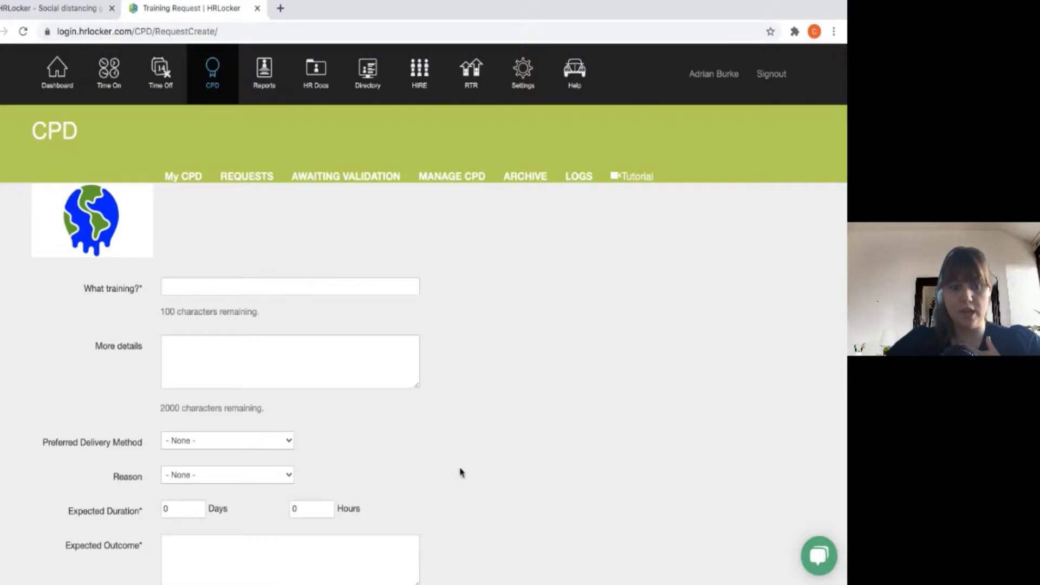
scroll(461, 472, down, 3)
scroll(461, 473, down, 3)
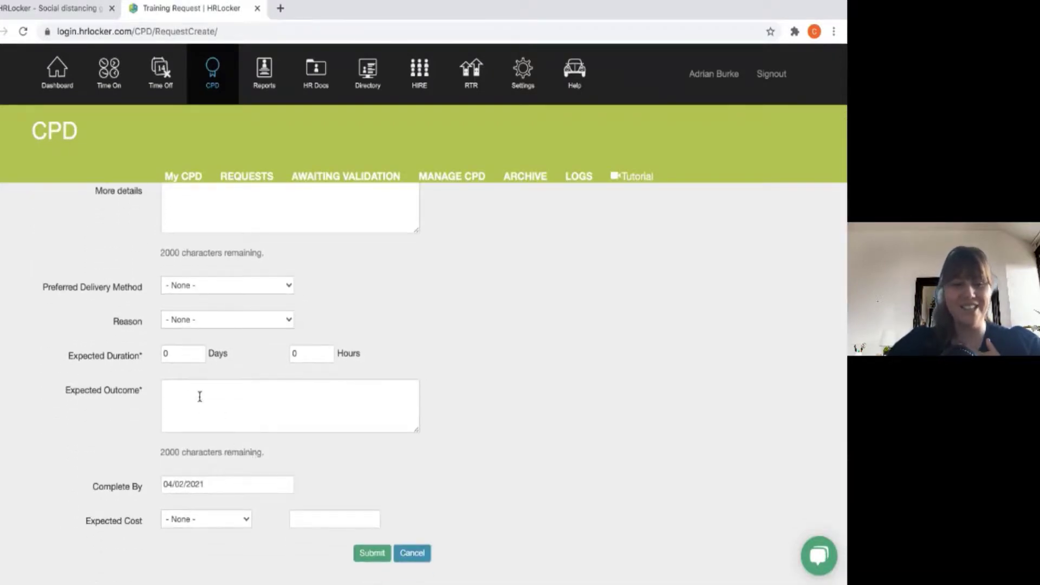
click(169, 388)
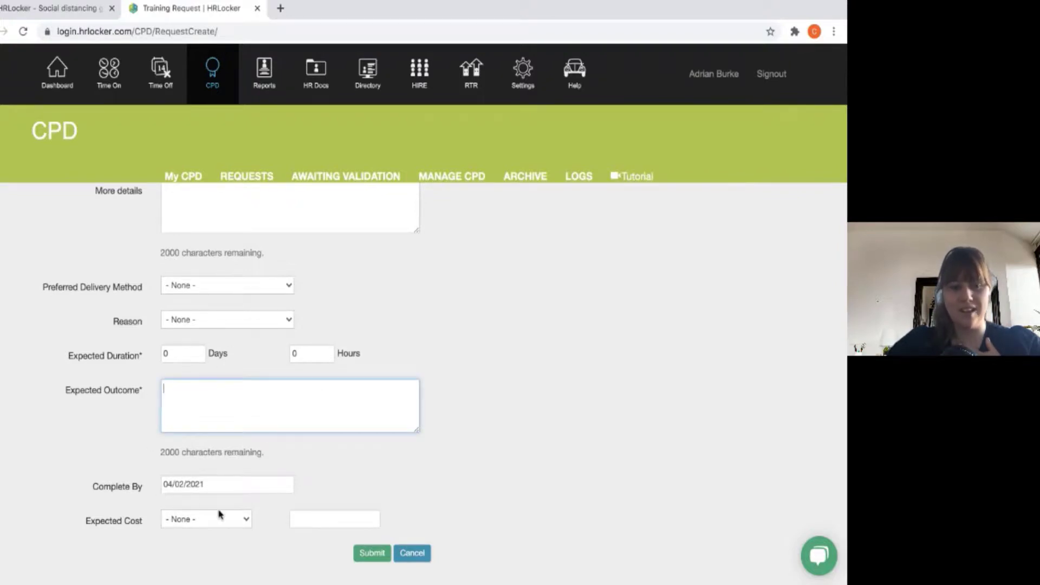
scroll(218, 517, up, 5)
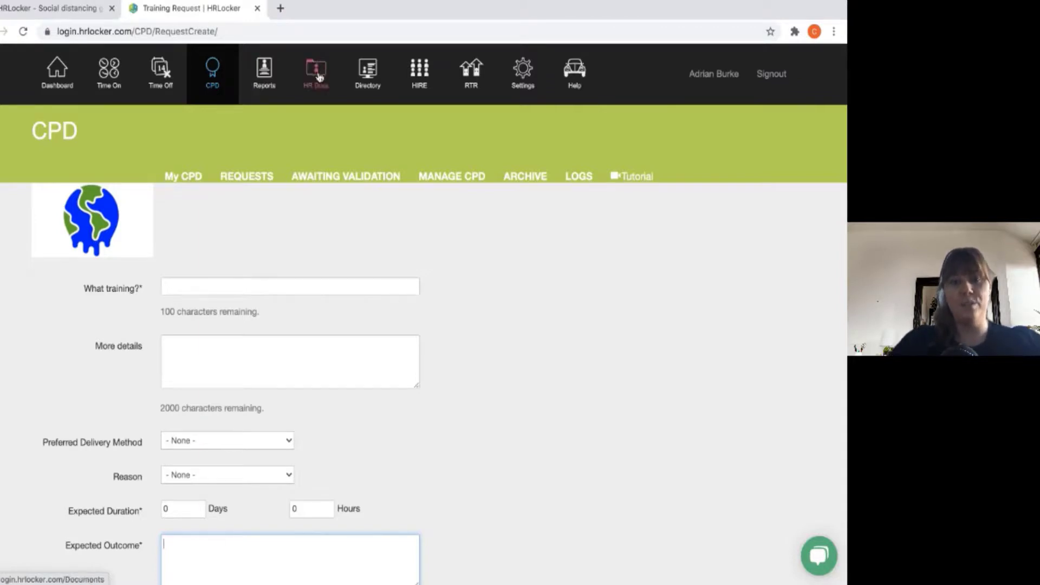
Return to Real Time Reviews and look over the employee list and the signed-in administrator's review timeline
click(471, 82)
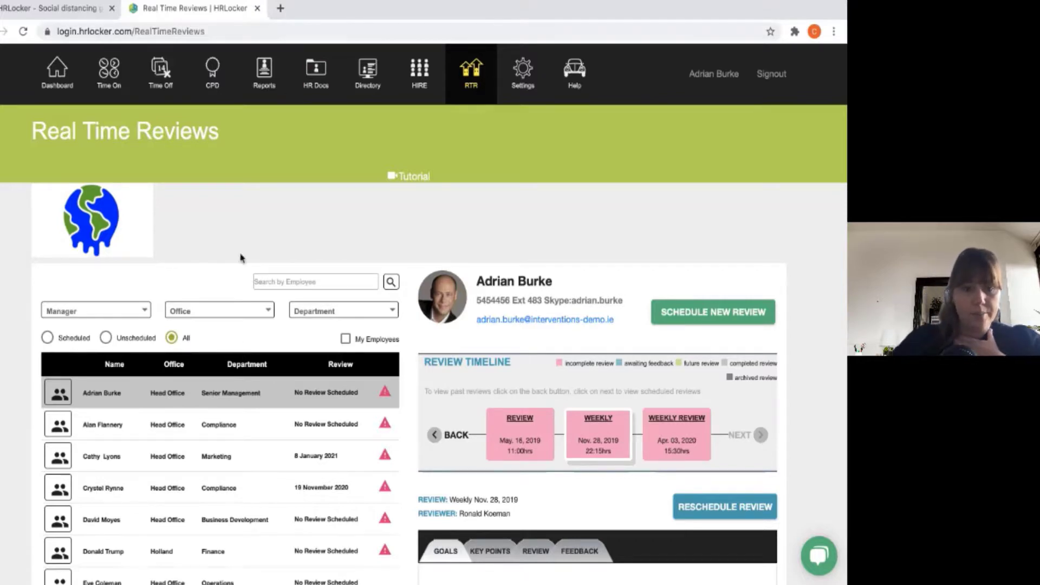
scroll(258, 421, down, 1)
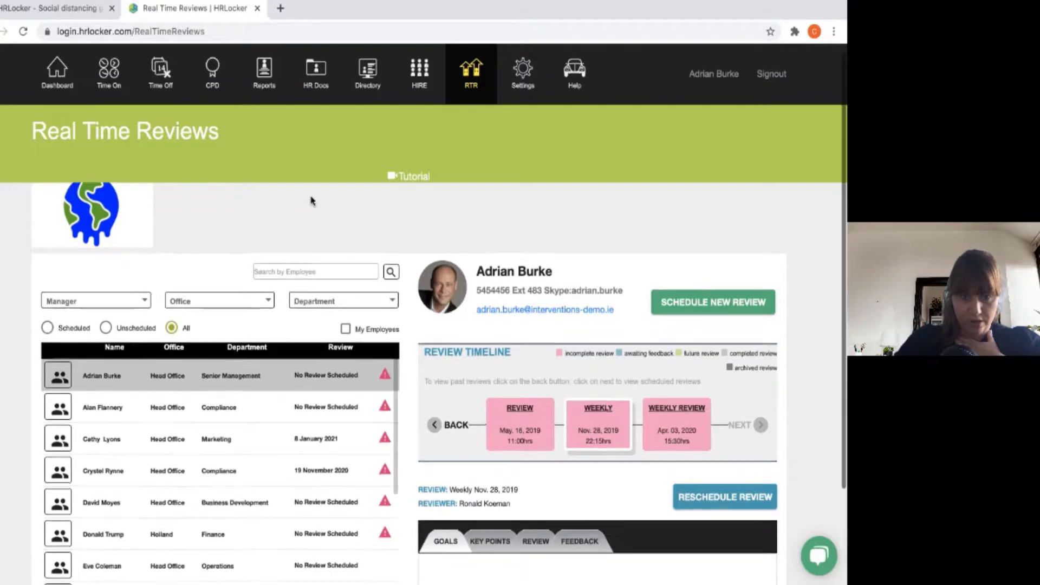
scroll(311, 200, down, 3)
scroll(342, 208, up, 1)
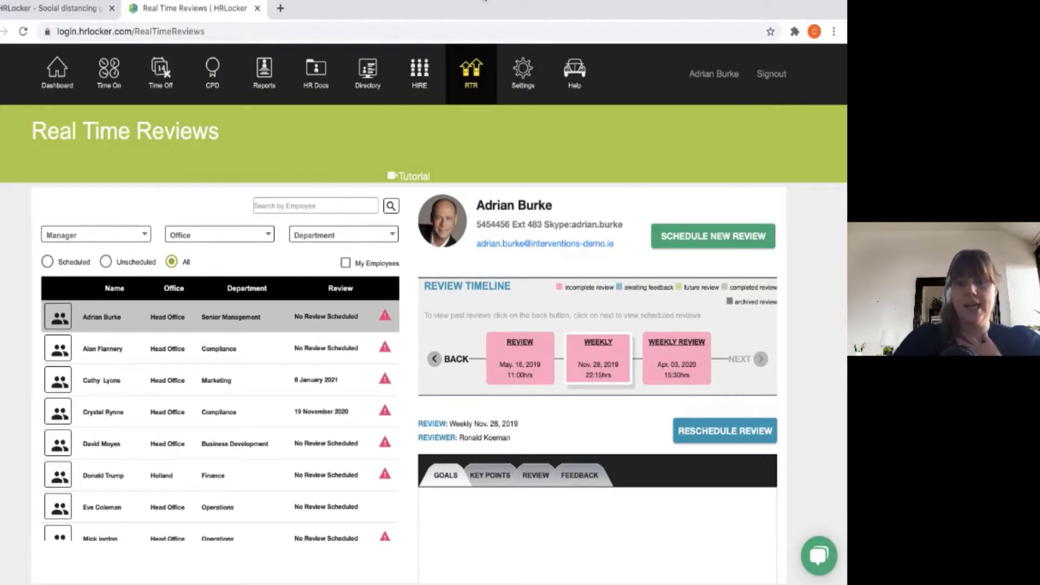
Open the signed-in administrator's profile in a new browser tab, then view the same employee record from the Directory
right_click(714, 75)
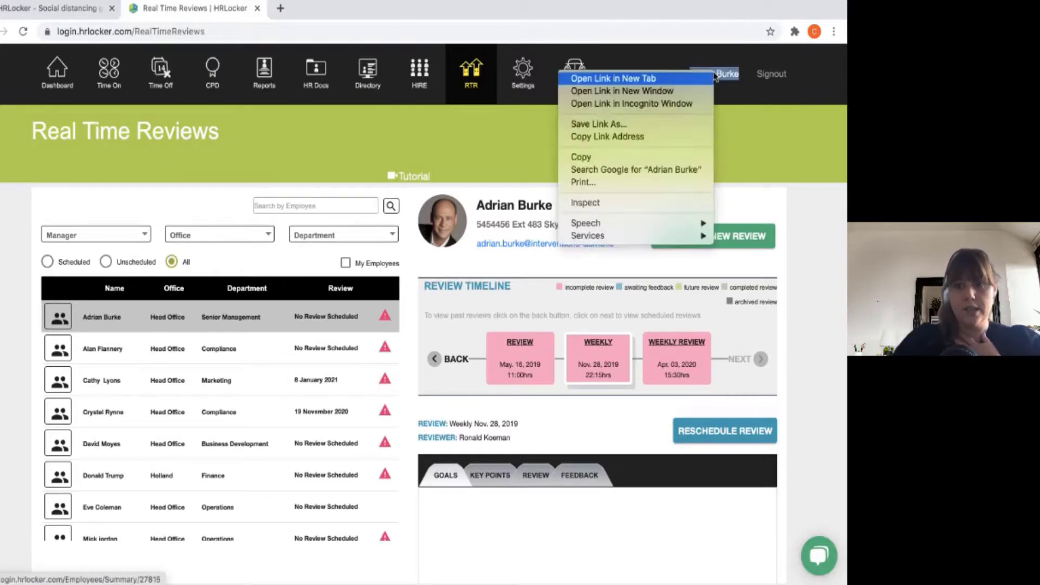
click(680, 79)
click(325, 9)
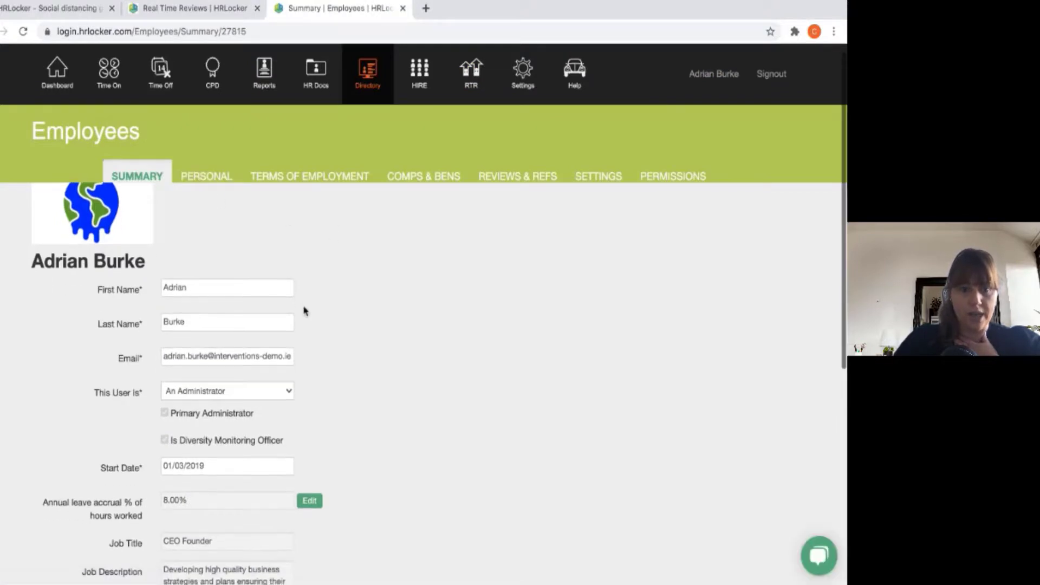
click(374, 85)
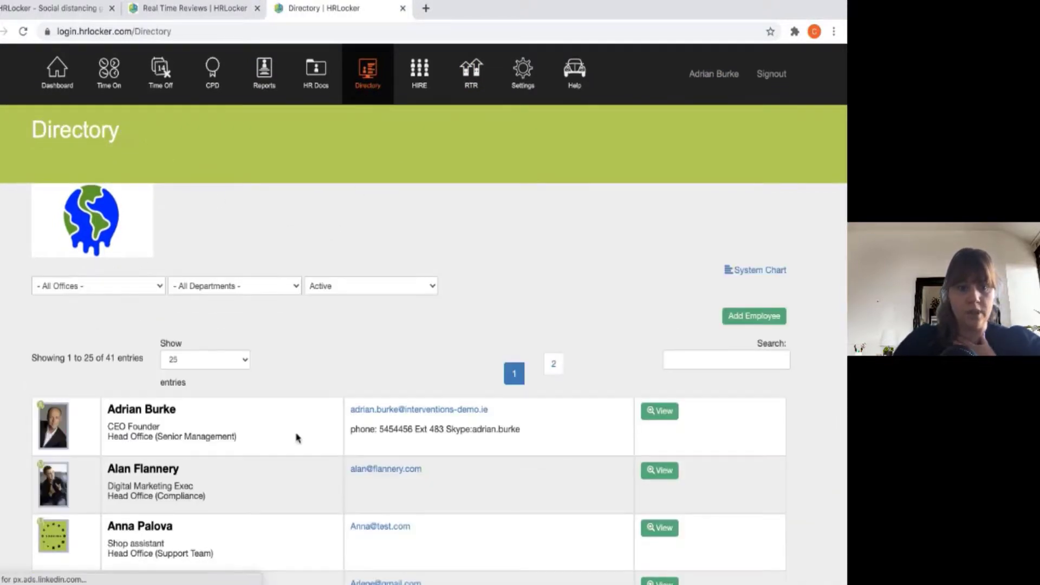
scroll(295, 437, down, 1)
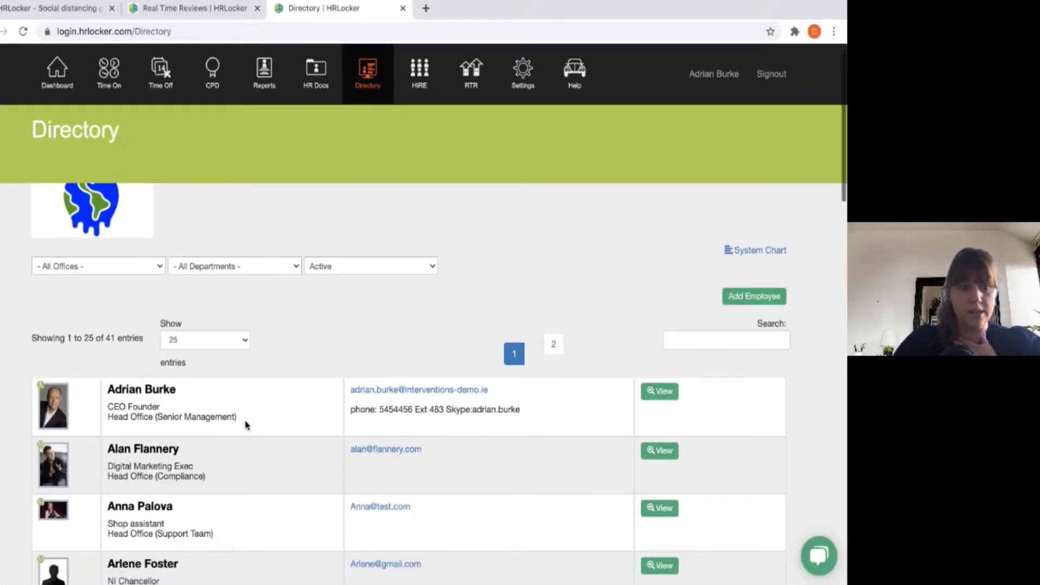
click(652, 391)
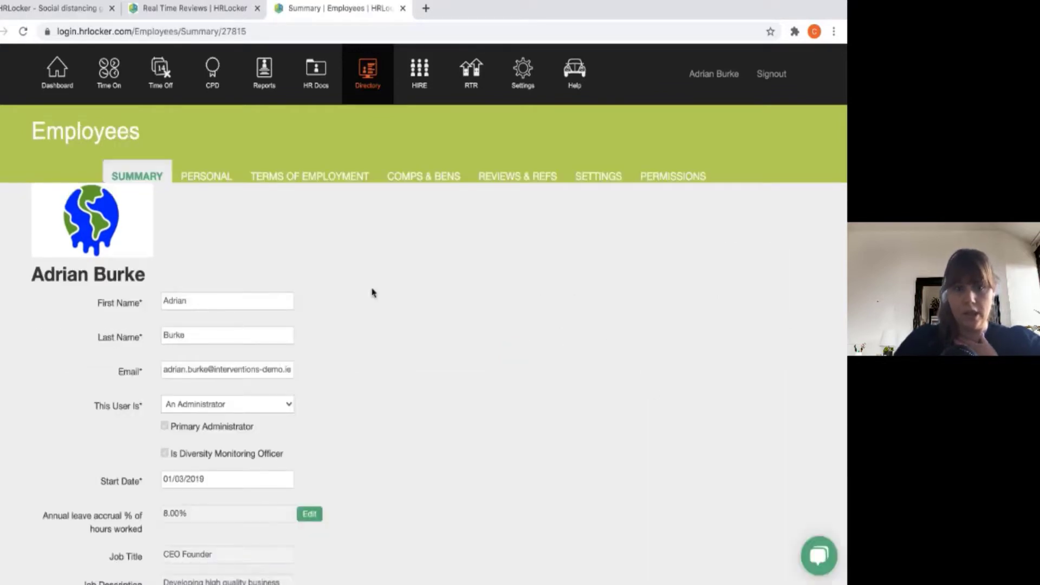
Examine the Real Time Reviews options in the administrator's employee settings, switching Is RTR Admin off and on again
click(595, 174)
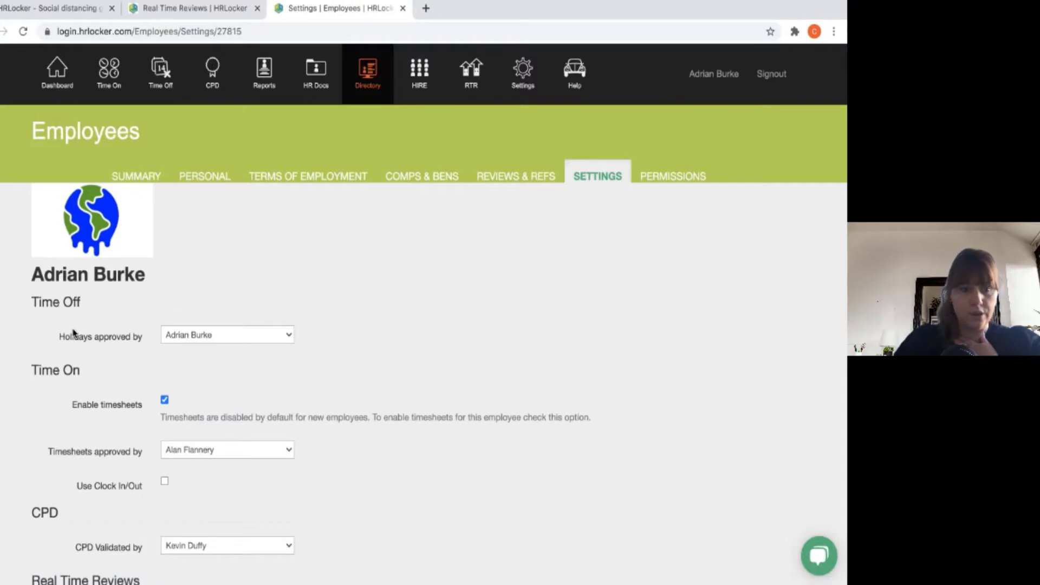
scroll(101, 402, down, 2)
scroll(100, 402, down, 2)
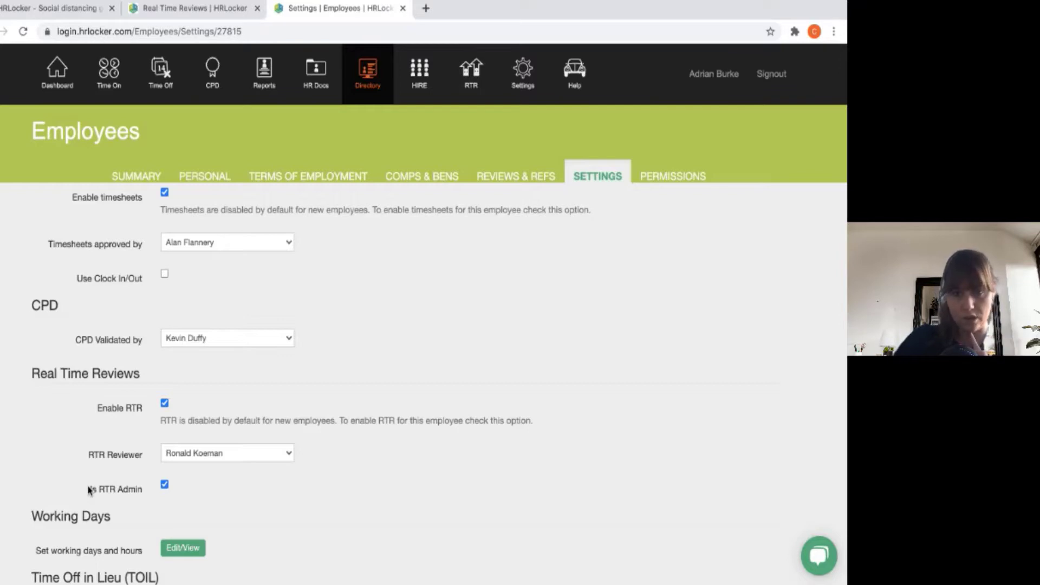
click(164, 486)
click(164, 486)
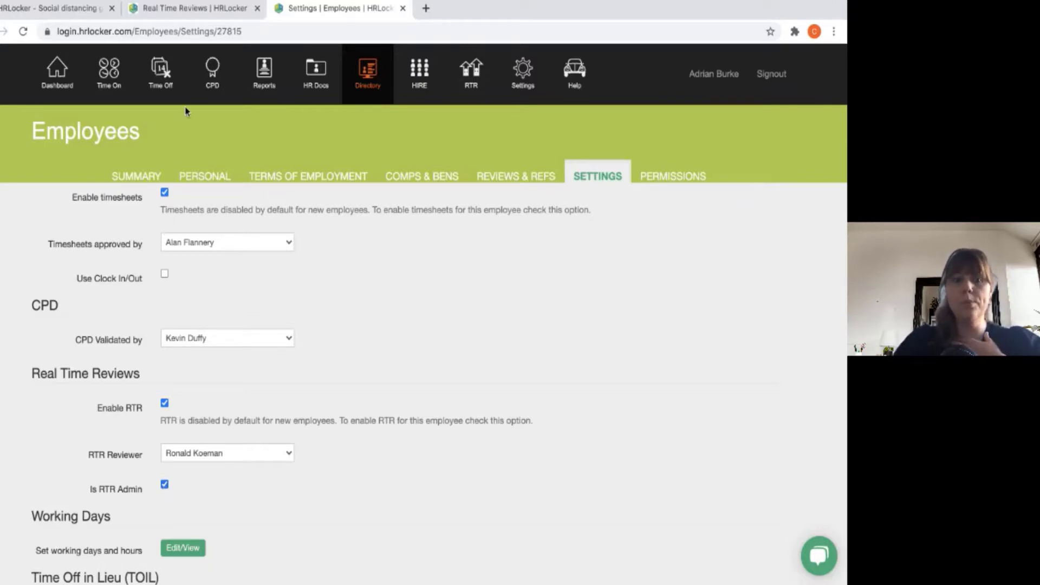
Back in Real Time Reviews, compare the full employee list with the list filtered to My Employees, then clear the filter
click(201, 6)
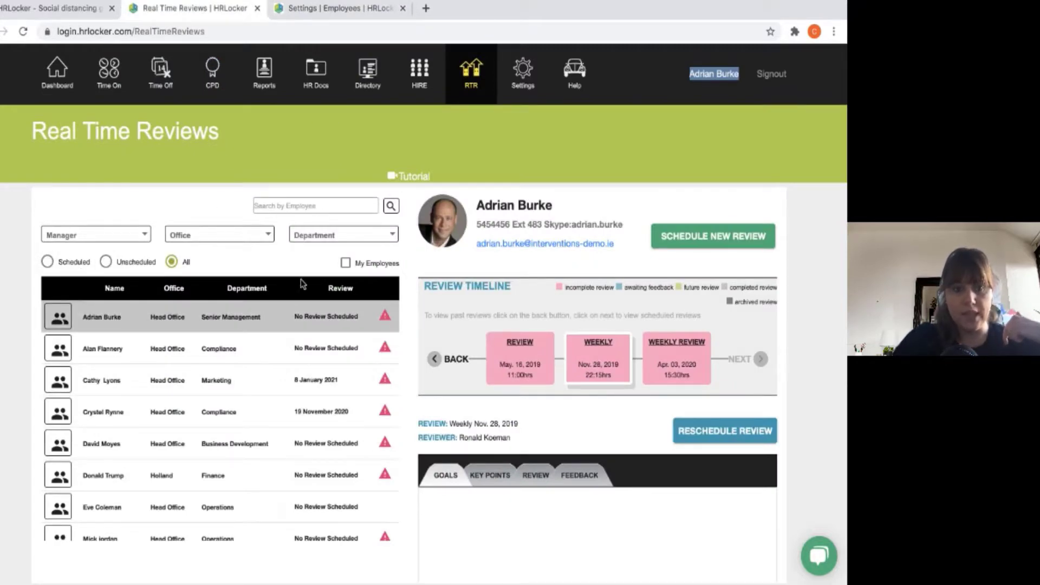
scroll(376, 271, up, 1)
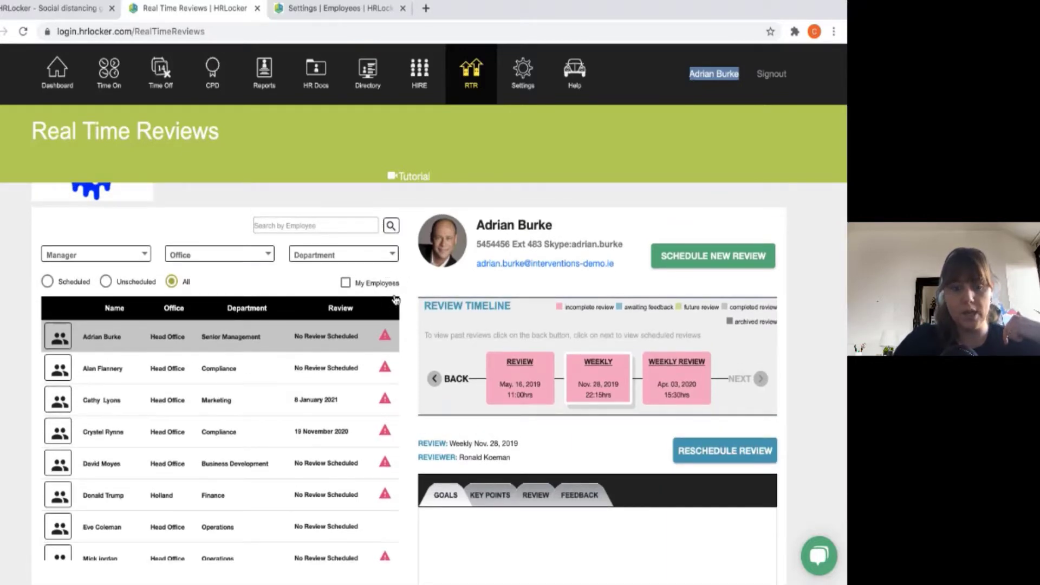
scroll(347, 423, down, 5)
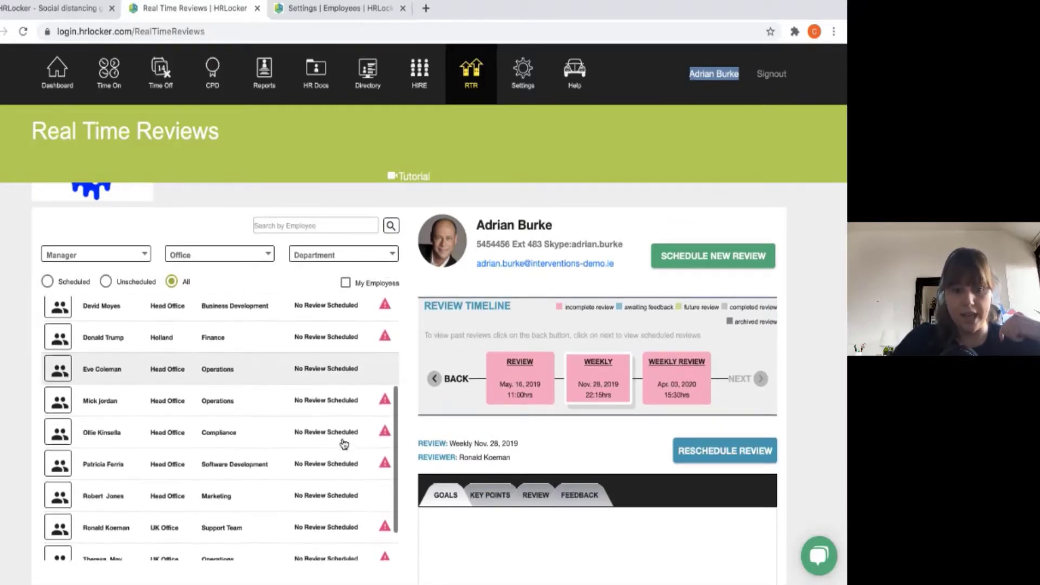
scroll(343, 442, up, 5)
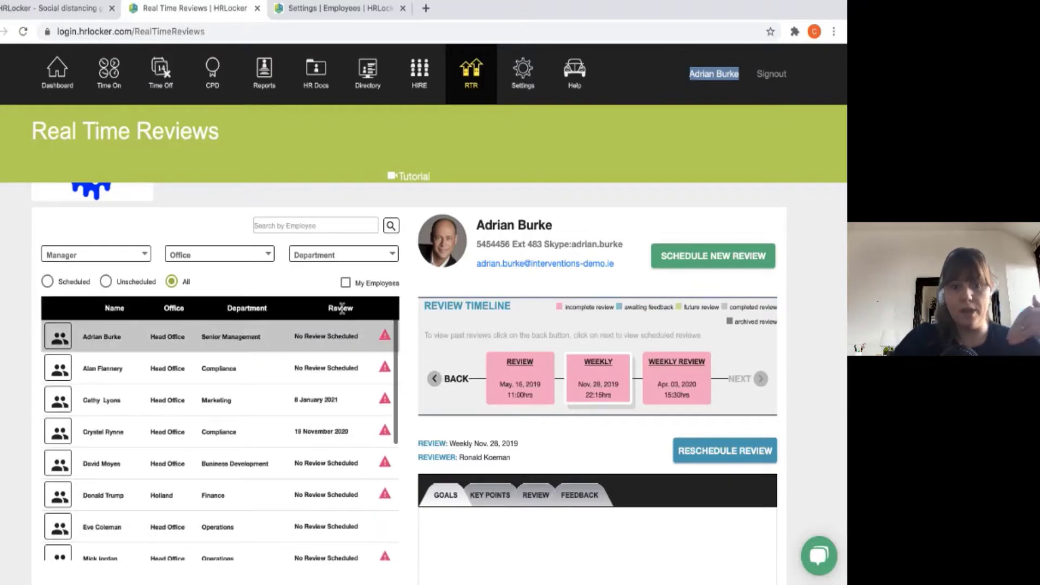
click(346, 284)
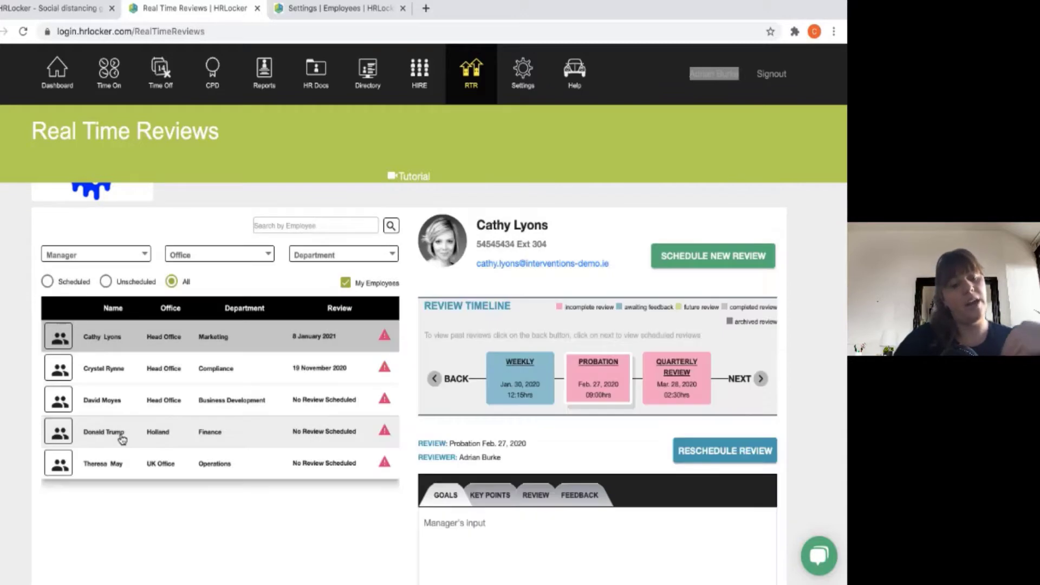
click(345, 284)
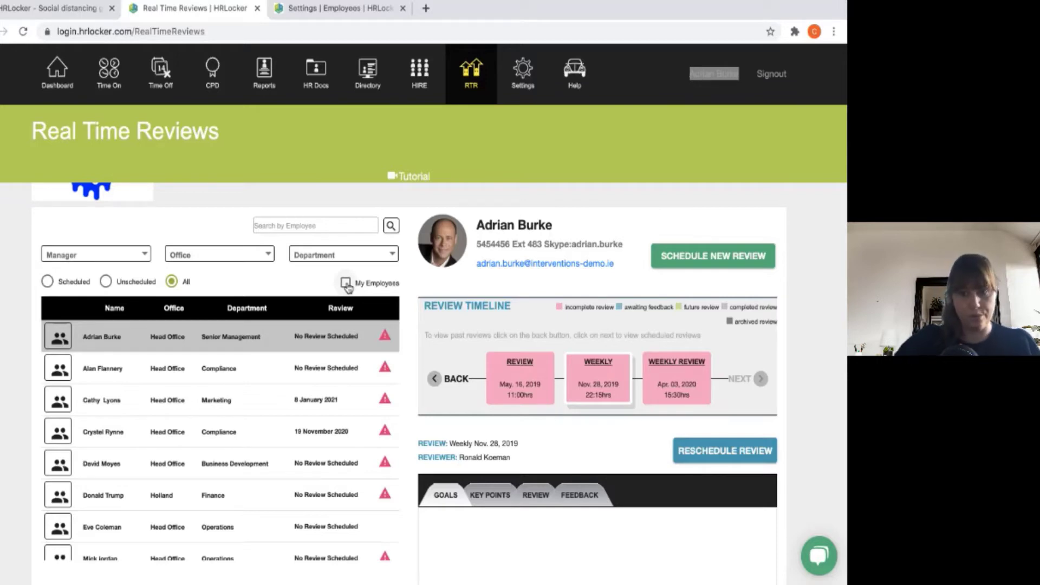
Select the second employee in the list and examine the sections of their Quarterly Review from Apr. 10, 2020
click(164, 374)
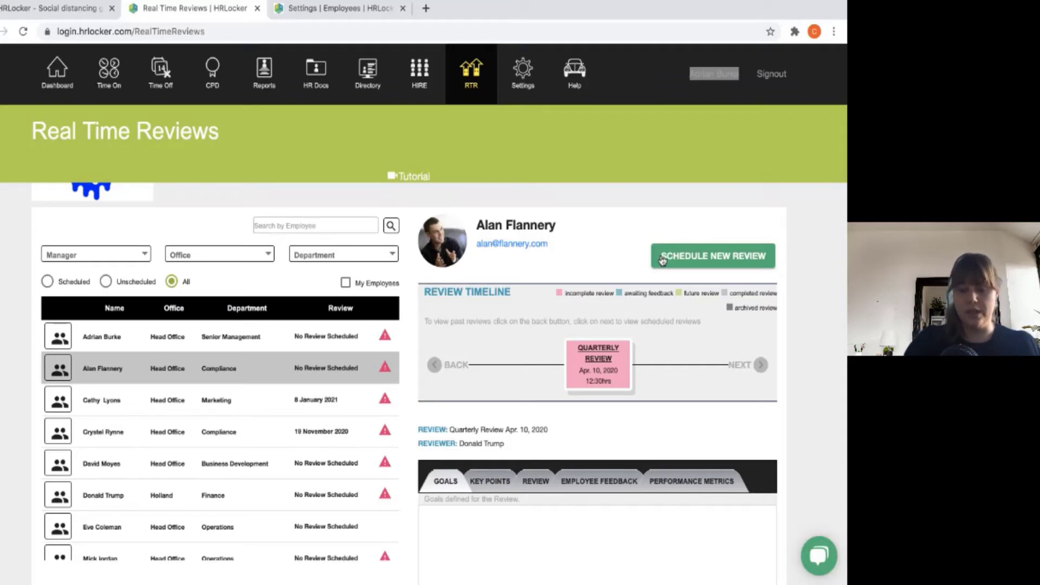
scroll(616, 396, down, 3)
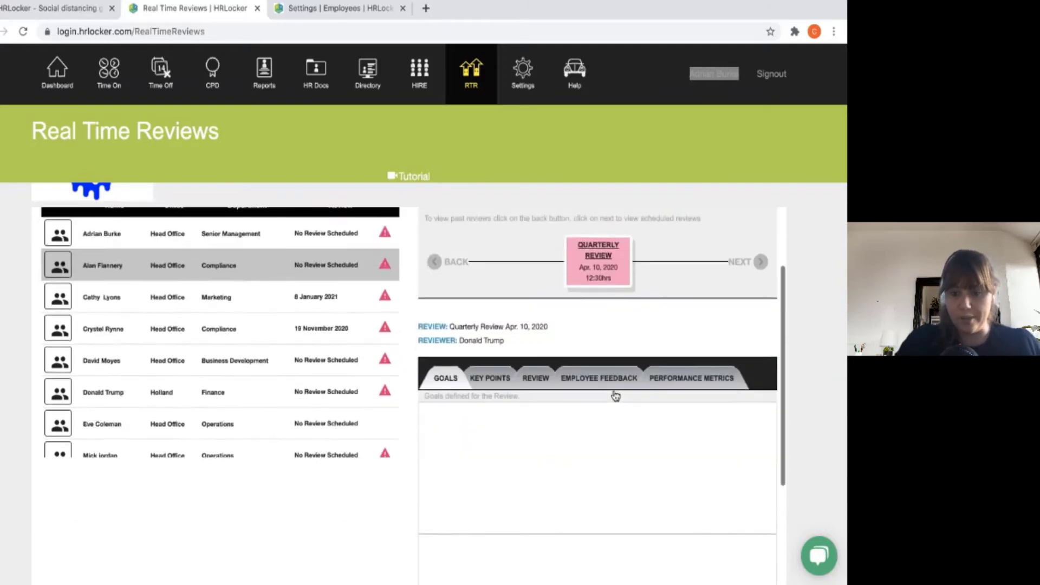
scroll(542, 271, down, 1)
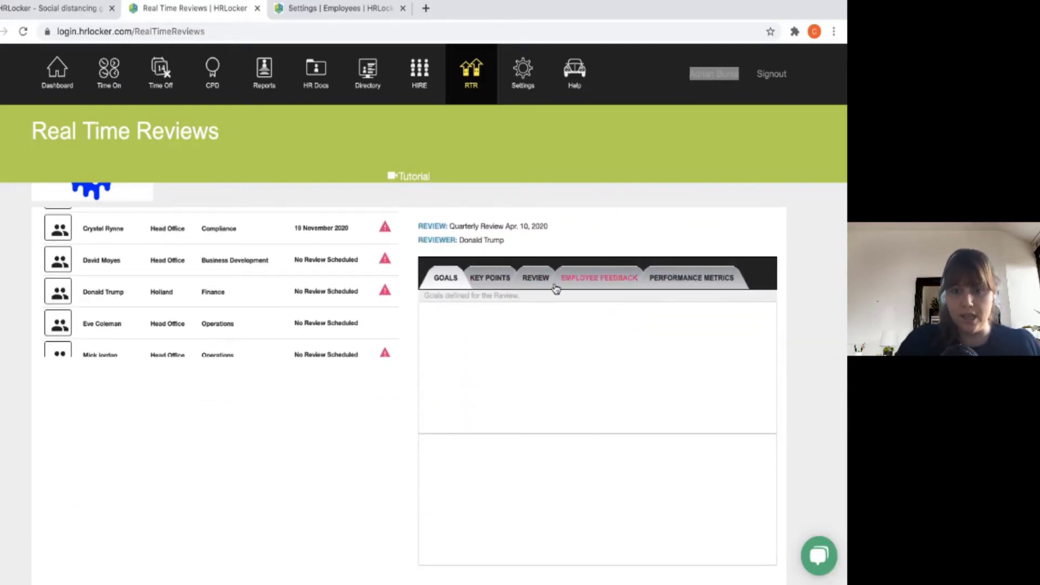
scroll(558, 288, up, 4)
Open the review timeline of the Compliance employee whose review is dated 19 November 2020
click(347, 432)
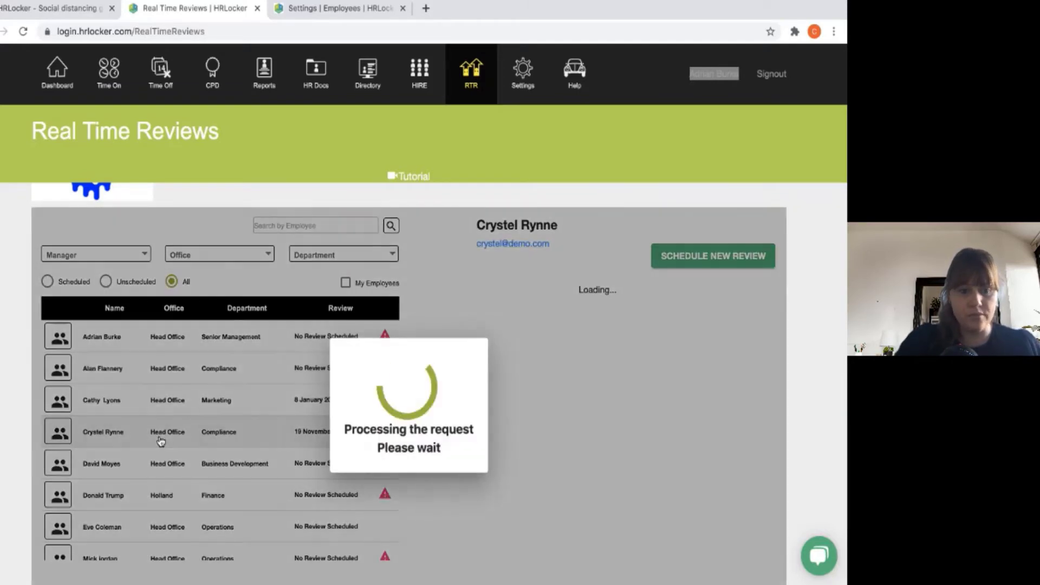
scroll(473, 424, up, 1)
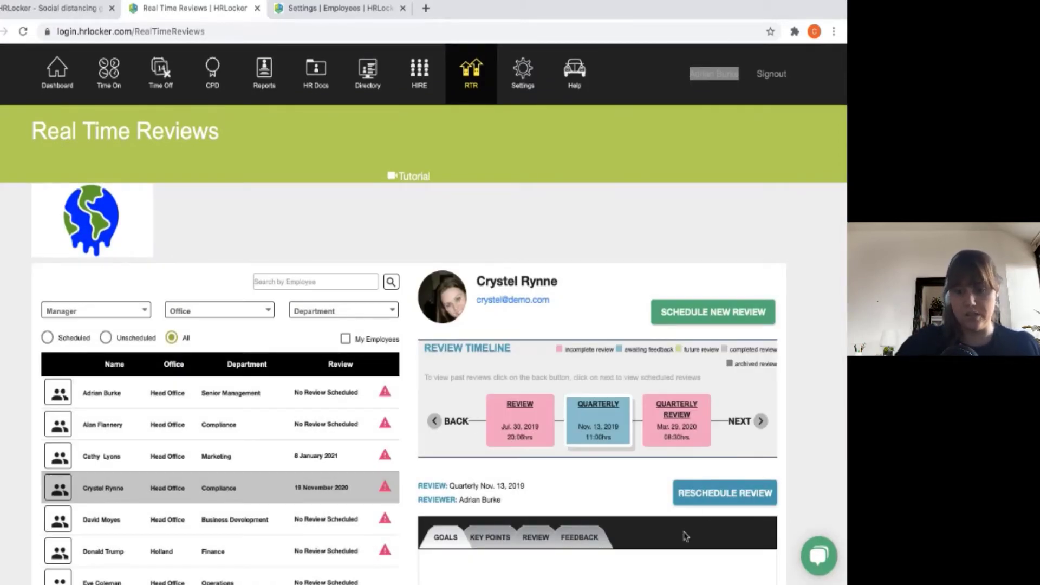
Advance the review timeline to the End of Year Appraisal of Nov. 19, 2020 and examine its key points
click(759, 421)
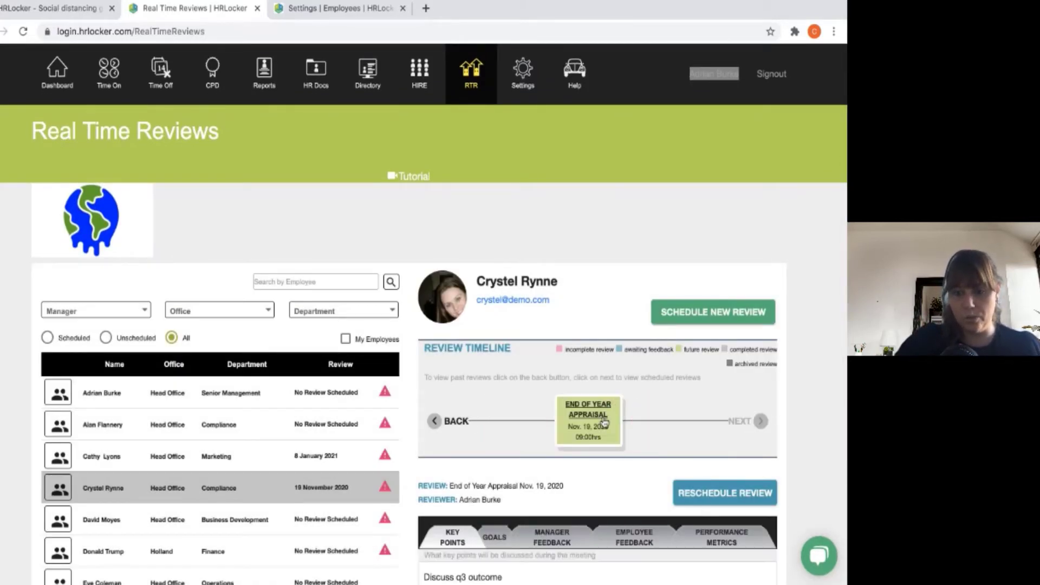
scroll(606, 428, down, 5)
scroll(604, 423, up, 5)
scroll(604, 423, down, 3)
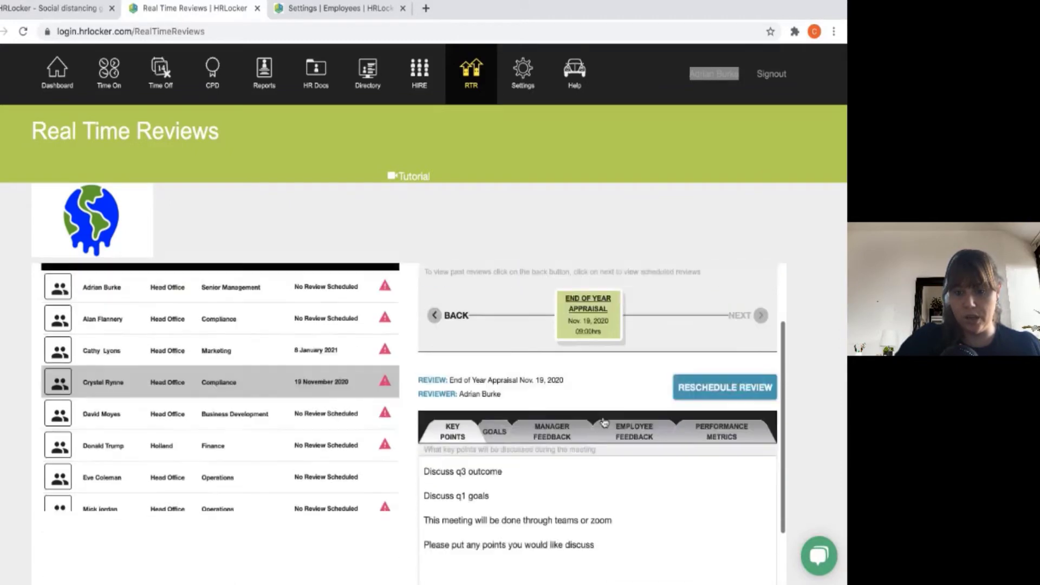
Show the appraisal's manager feedback and examine the reviewer ratings, reviewer documents and completion options below it
click(552, 371)
scroll(616, 454, down, 2)
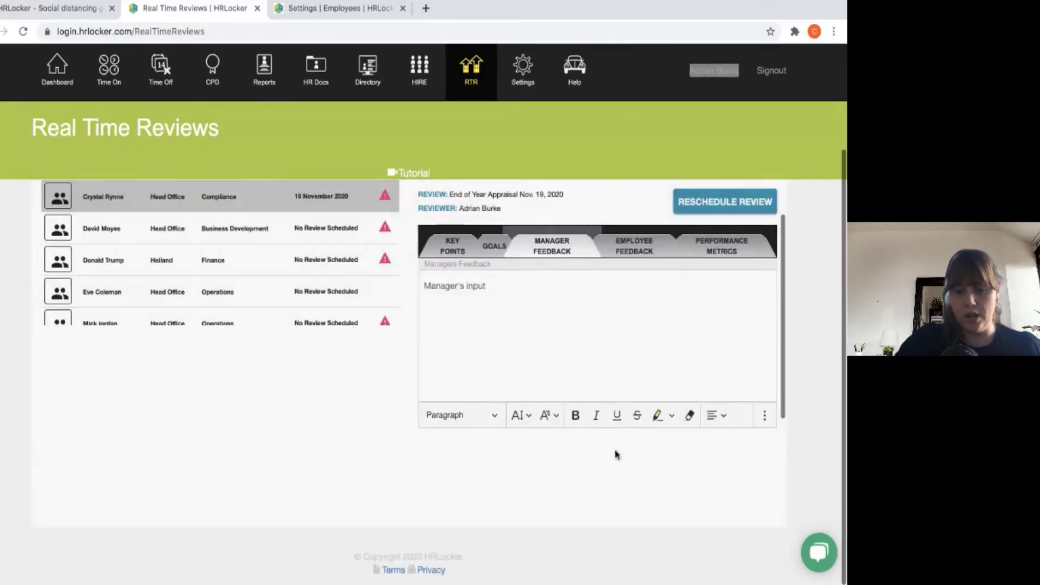
scroll(615, 453, down, 4)
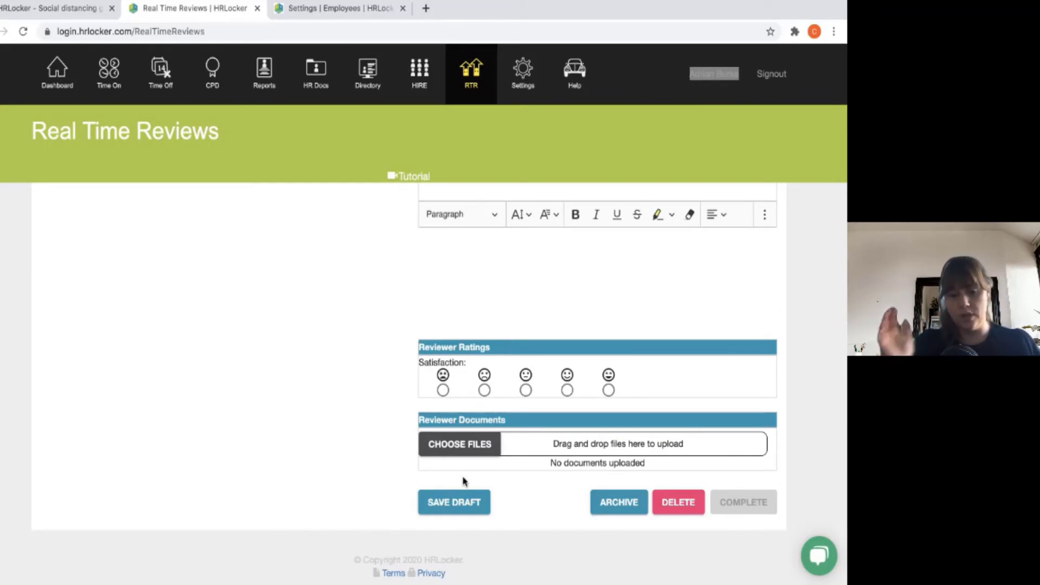
scroll(524, 355, up, 1)
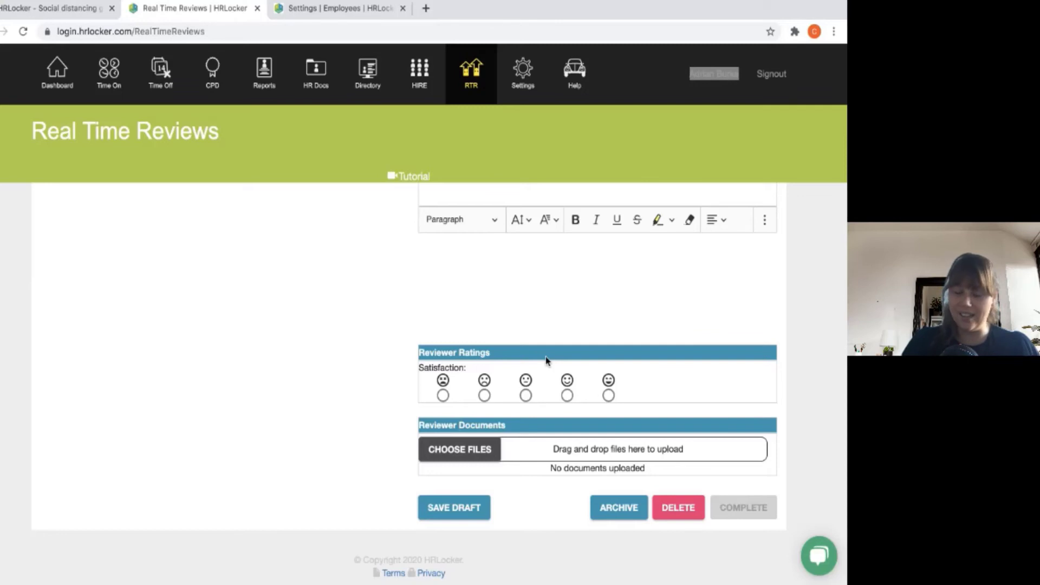
scroll(547, 360, up, 7)
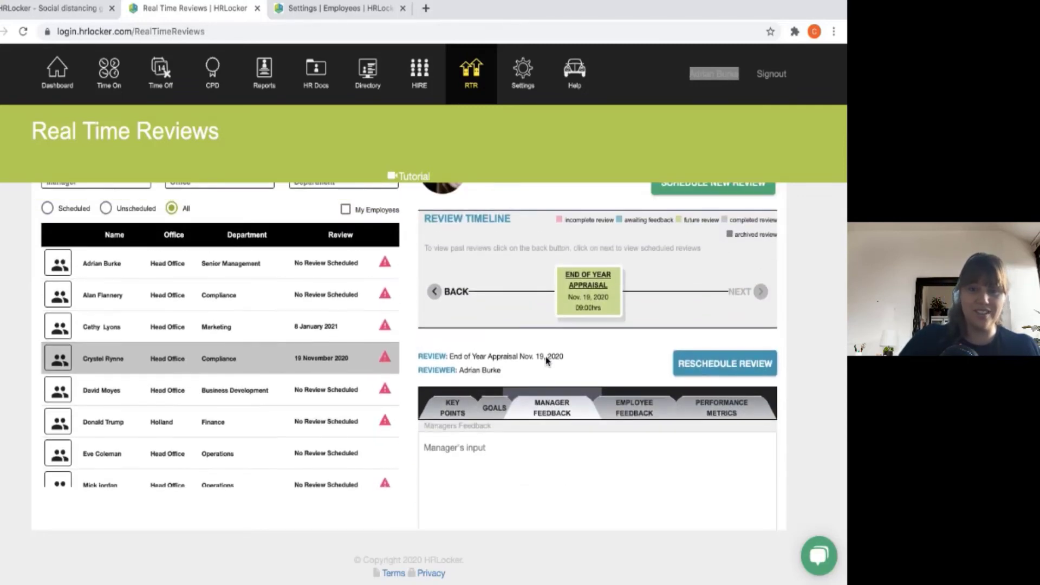
scroll(546, 360, up, 2)
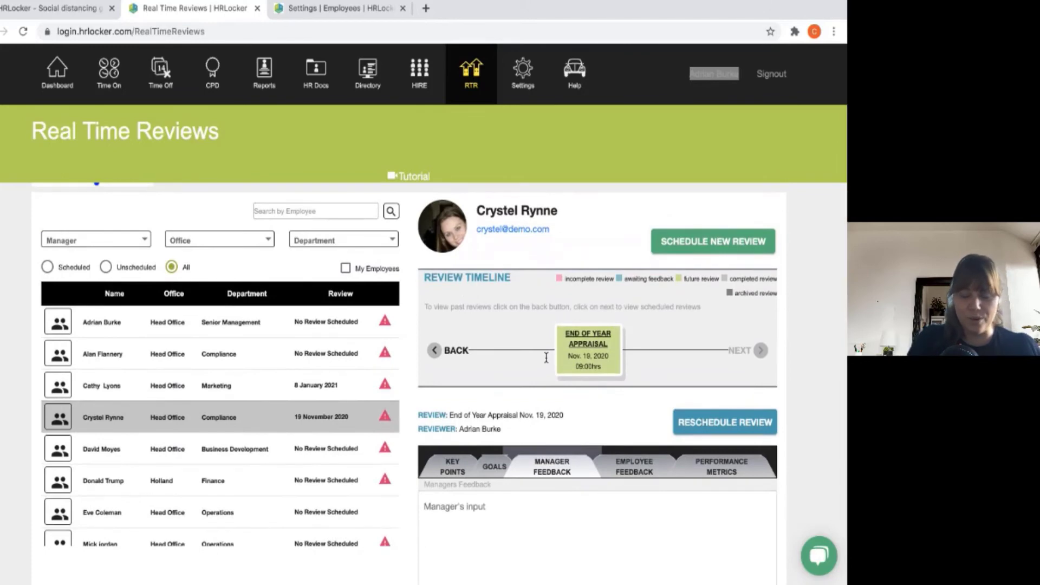